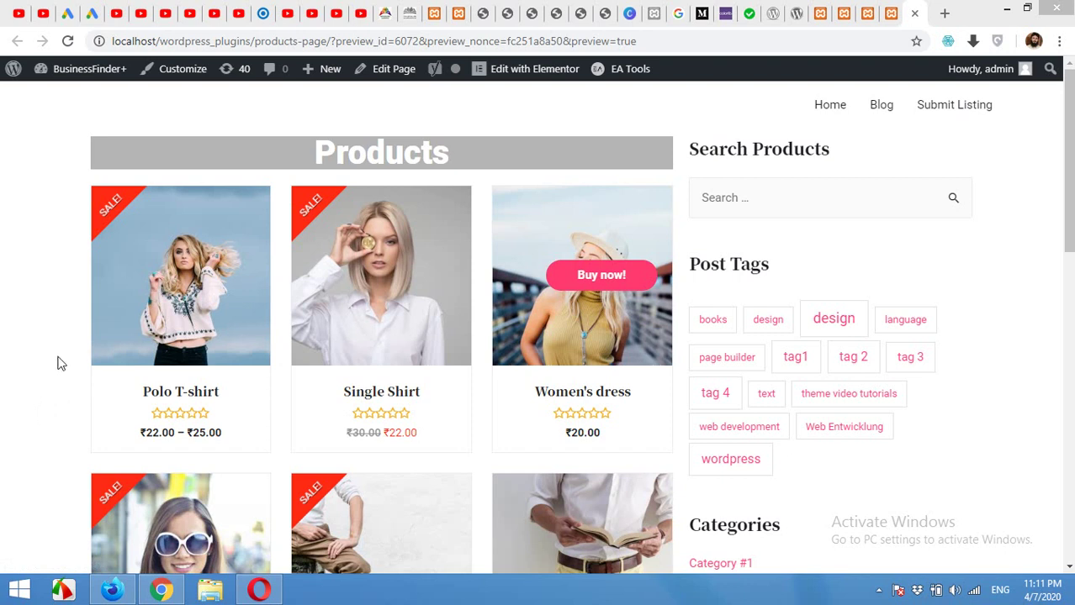
Look over the reference products page and highlight its Products heading.
{"action": "scroll", "coordinate": [59, 363], "scroll_direction": "down", "scroll_amount": 2}
{"action": "scroll", "coordinate": [58, 363], "scroll_direction": "up", "scroll_amount": 2}
{"action": "mouse_move", "coordinate": [225, 243]}
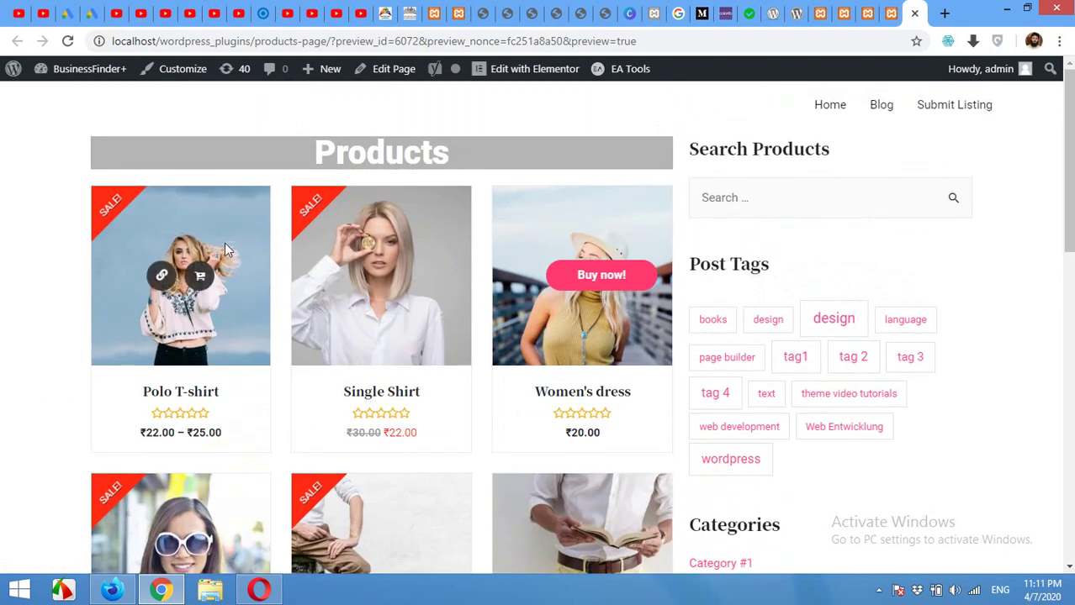
{"action": "left_click_drag", "start_coordinate": [319, 154], "coordinate": [451, 160]}
{"action": "left_click", "coordinate": [85, 295]}
Scroll the product grid and load two more batches of products.
{"action": "scroll", "coordinate": [786, 241], "scroll_direction": "down", "scroll_amount": 2}
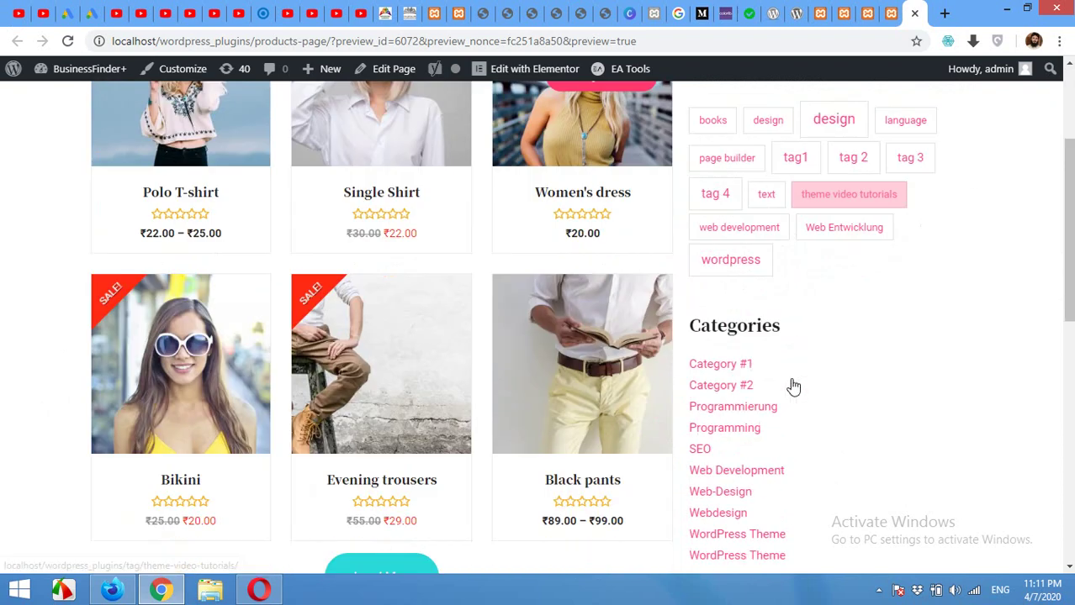
{"action": "scroll", "coordinate": [791, 384], "scroll_direction": "up", "scroll_amount": 2}
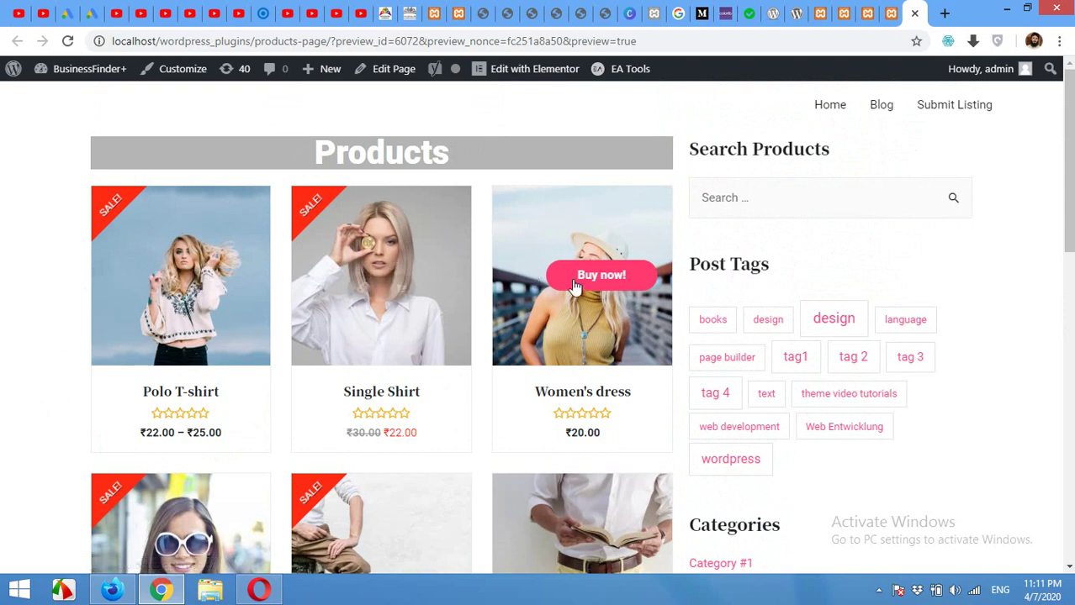
{"action": "scroll", "coordinate": [555, 305], "scroll_direction": "down", "scroll_amount": 4}
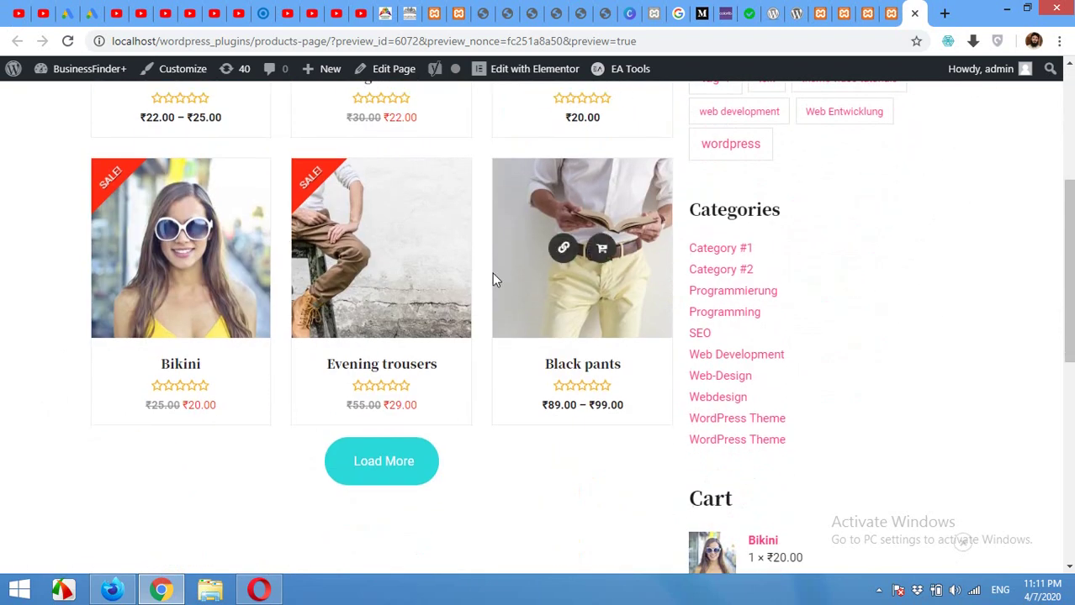
{"action": "scroll", "coordinate": [314, 301], "scroll_direction": "up", "scroll_amount": 2}
{"action": "scroll", "coordinate": [439, 364], "scroll_direction": "down", "scroll_amount": 2}
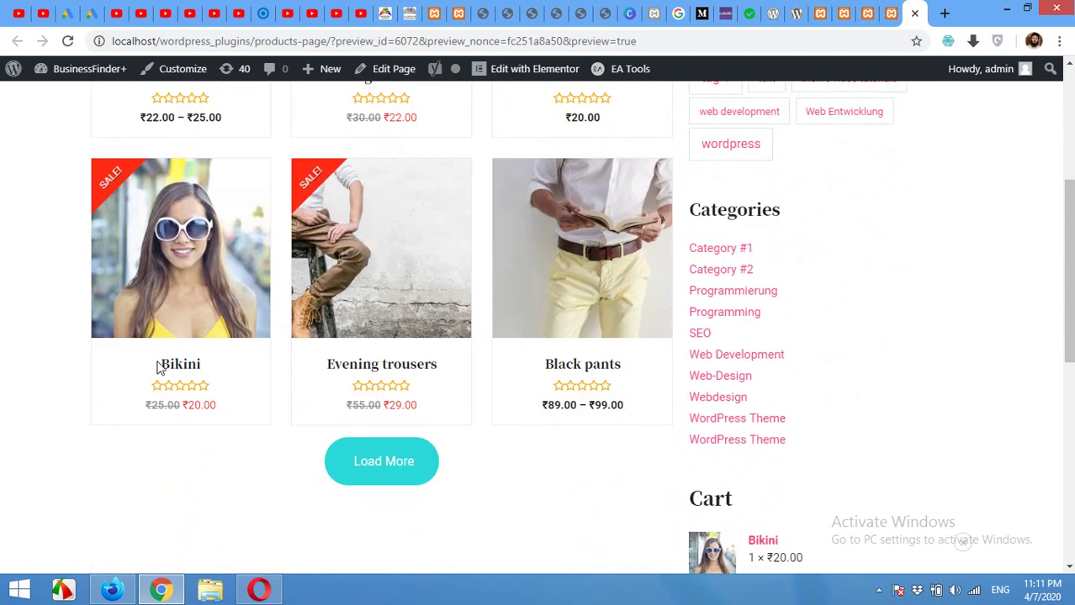
{"action": "left_click", "coordinate": [380, 473]}
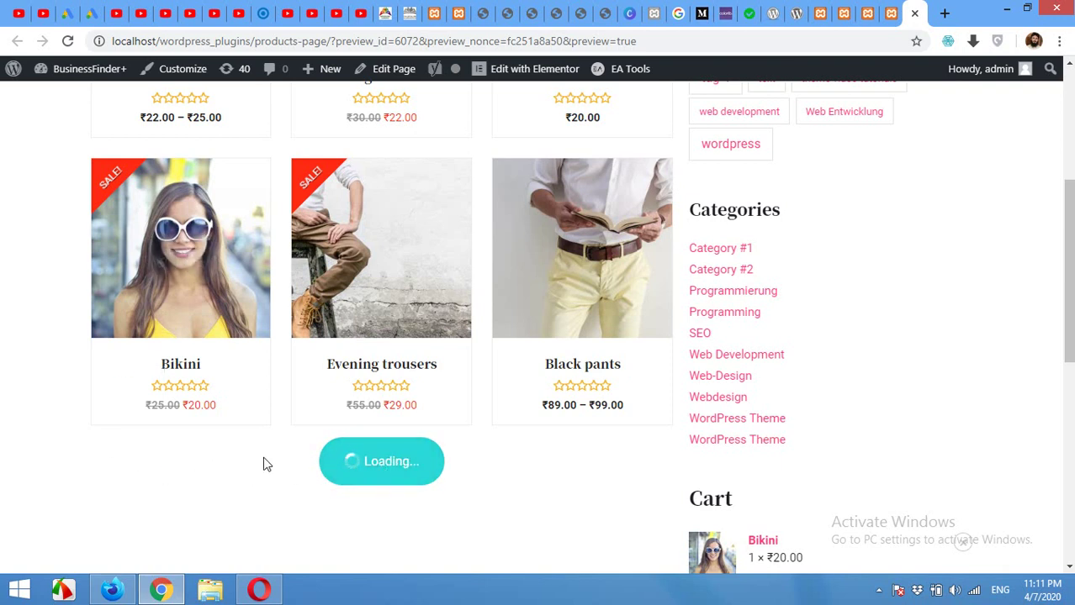
{"action": "scroll", "coordinate": [264, 461], "scroll_direction": "down", "scroll_amount": 2}
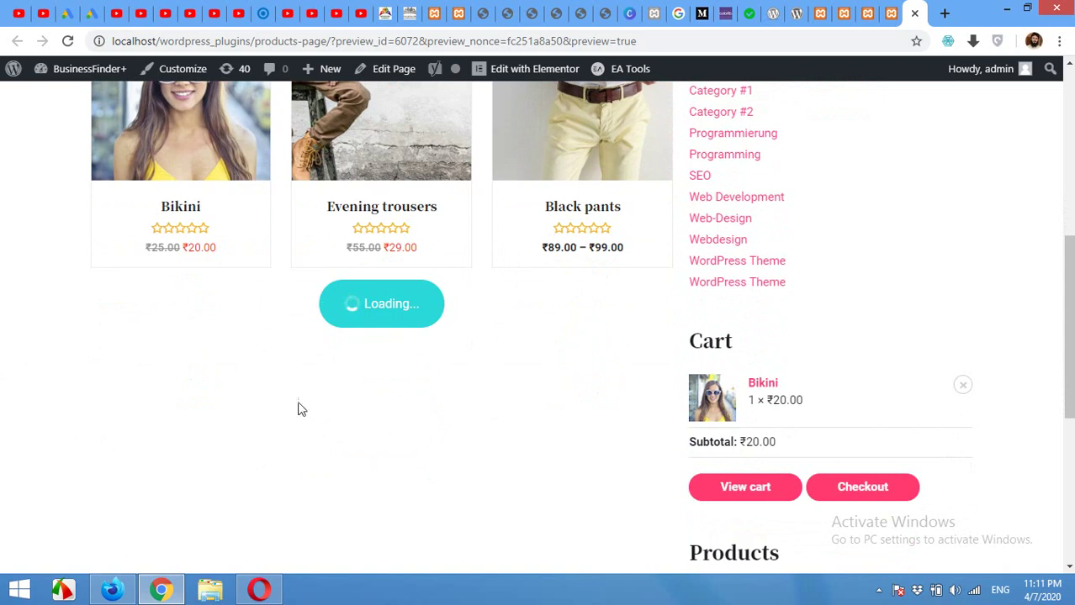
{"action": "scroll", "coordinate": [296, 408], "scroll_direction": "down", "scroll_amount": 2}
{"action": "scroll", "coordinate": [290, 401], "scroll_direction": "down", "scroll_amount": 4}
{"action": "left_click", "coordinate": [376, 462]}
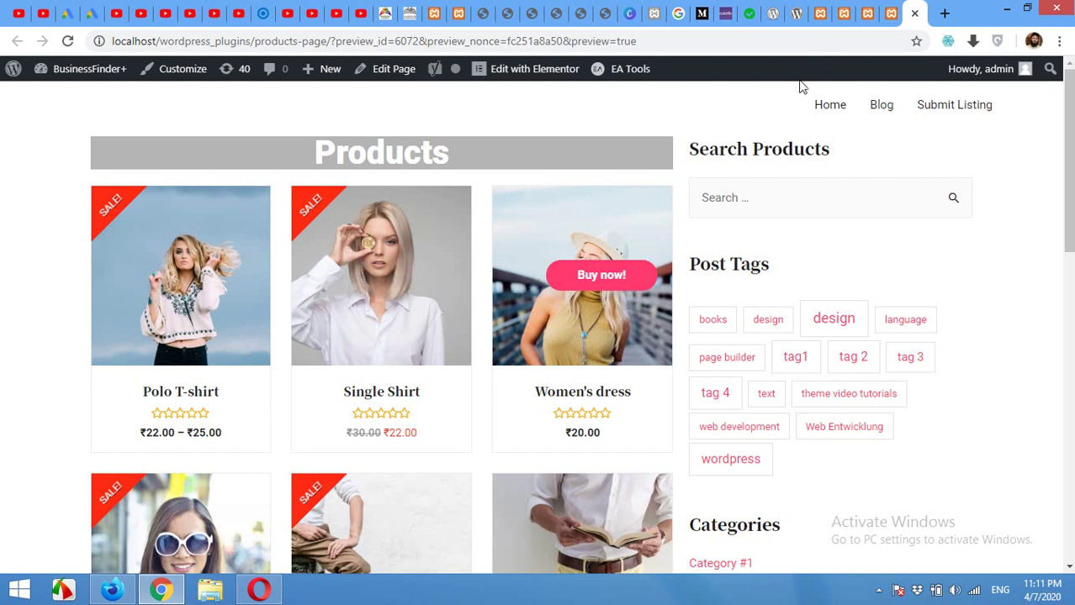
Scroll through the ZamaWebsite plumbing homepage, then go to the WordPress Dashboard.
{"action": "left_click", "coordinate": [457, 14]}
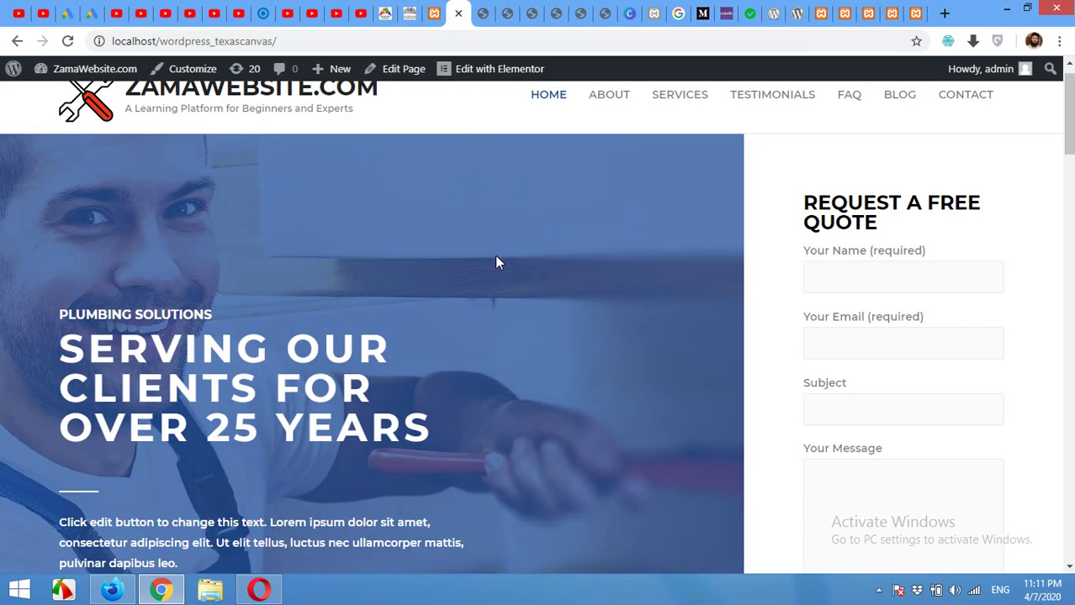
{"action": "scroll", "coordinate": [544, 279], "scroll_direction": "up", "scroll_amount": 1}
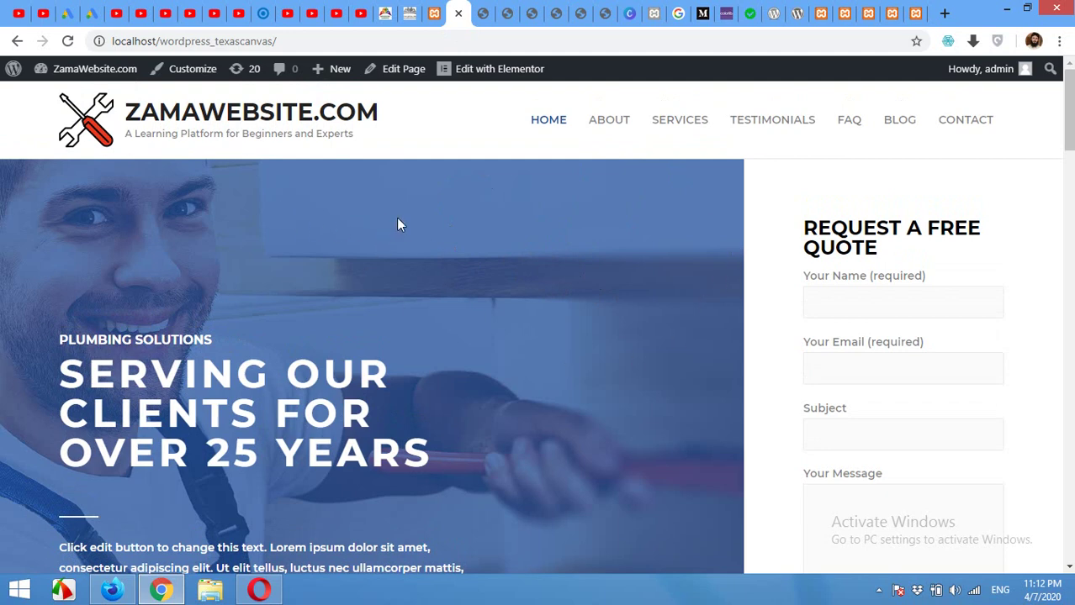
{"action": "scroll", "coordinate": [515, 348], "scroll_direction": "down", "scroll_amount": 8}
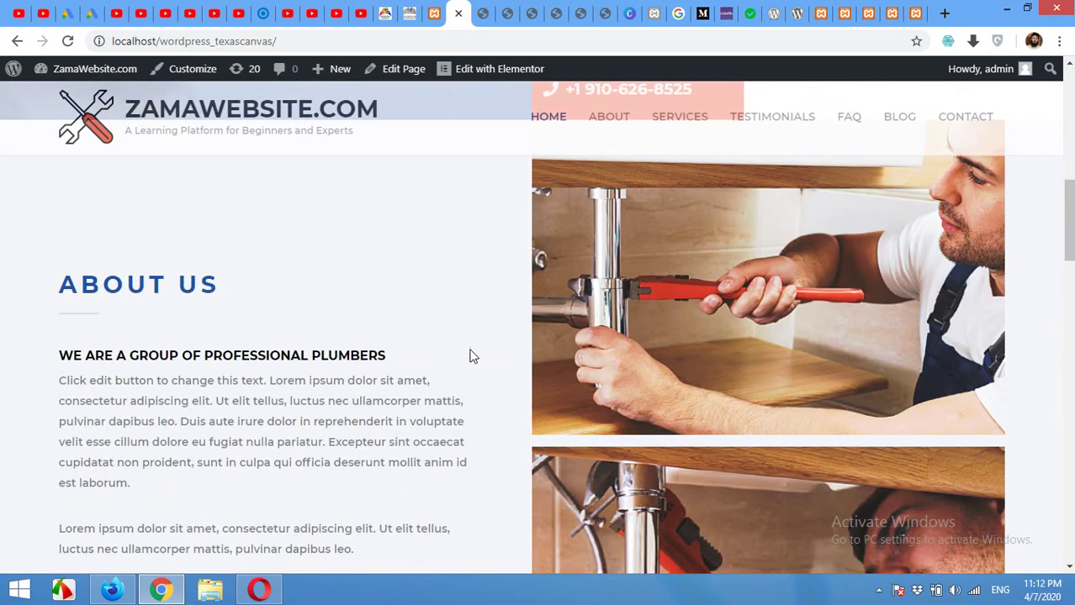
{"action": "scroll", "coordinate": [480, 353], "scroll_direction": "up", "scroll_amount": 3}
{"action": "scroll", "coordinate": [488, 351], "scroll_direction": "up", "scroll_amount": 5}
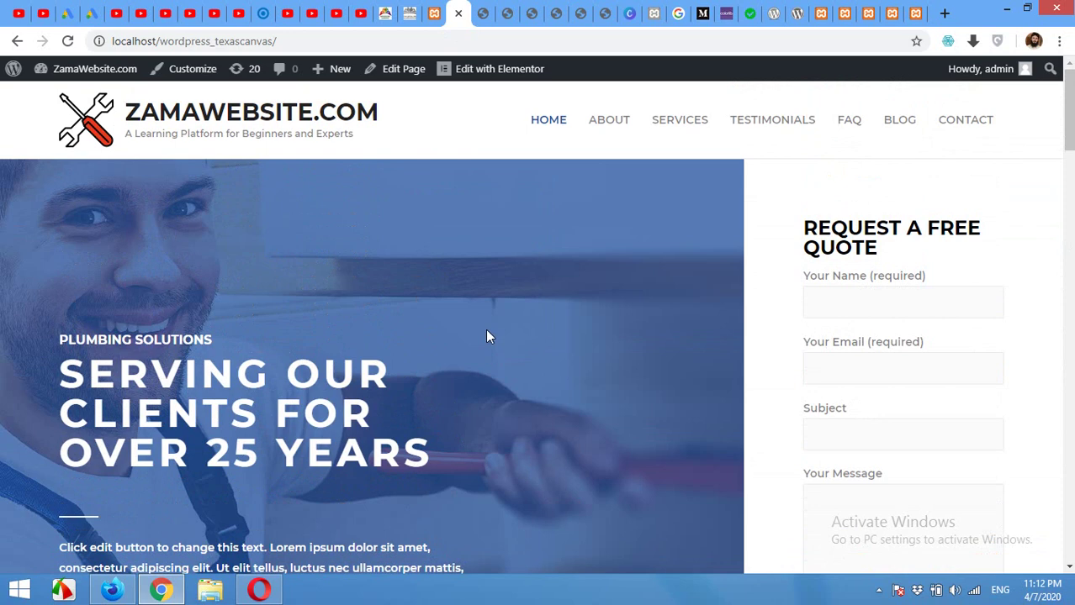
{"action": "left_click", "coordinate": [438, 13]}
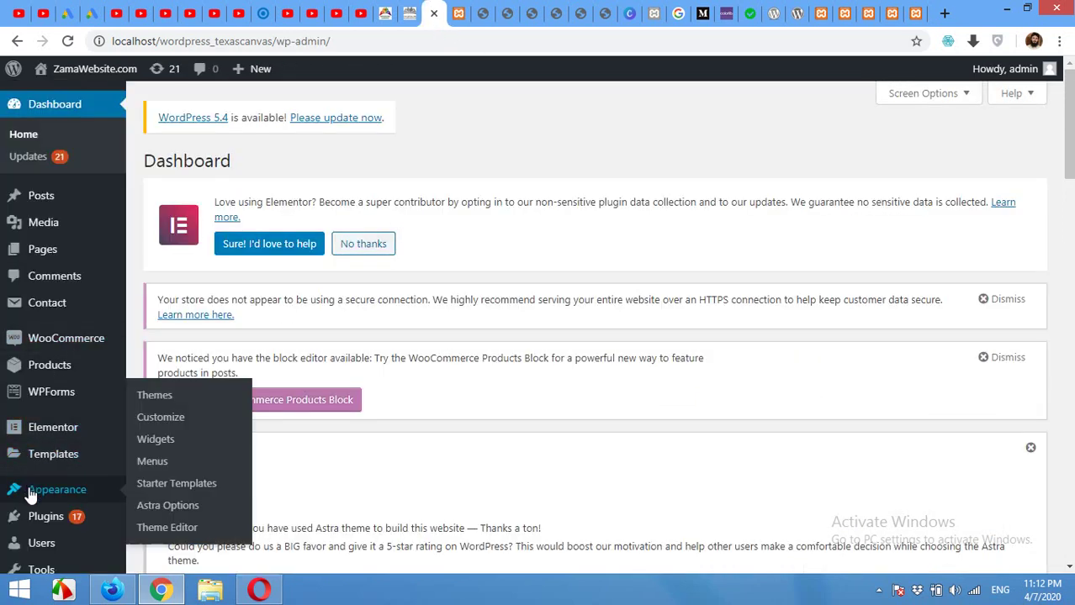
Search the plugin directory for 'essential addons' under Plugins > Add New.
{"action": "mouse_move", "coordinate": [35, 513]}
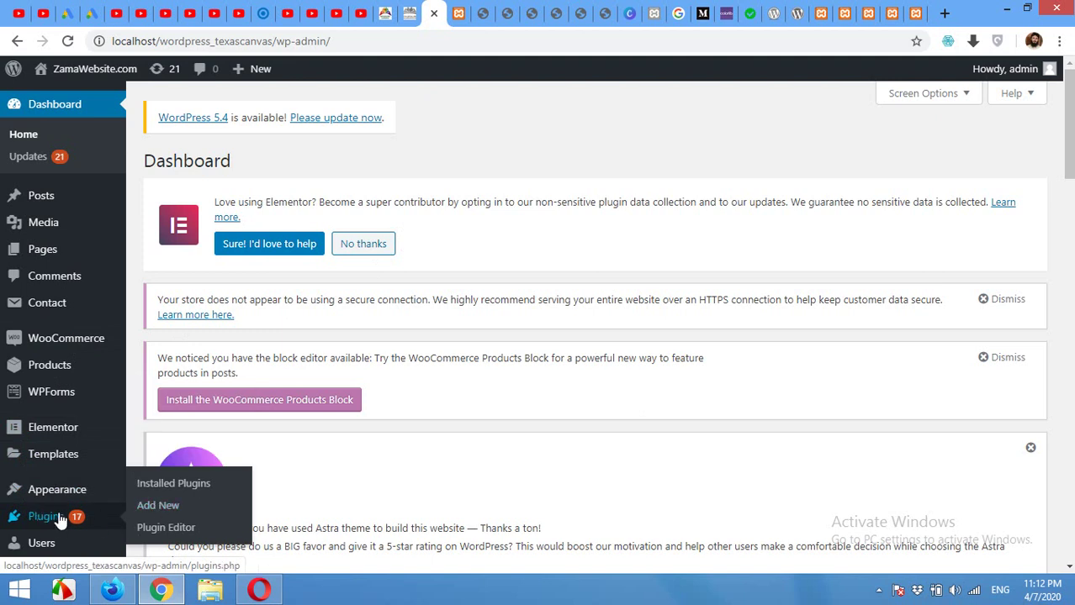
{"action": "left_click", "coordinate": [169, 507]}
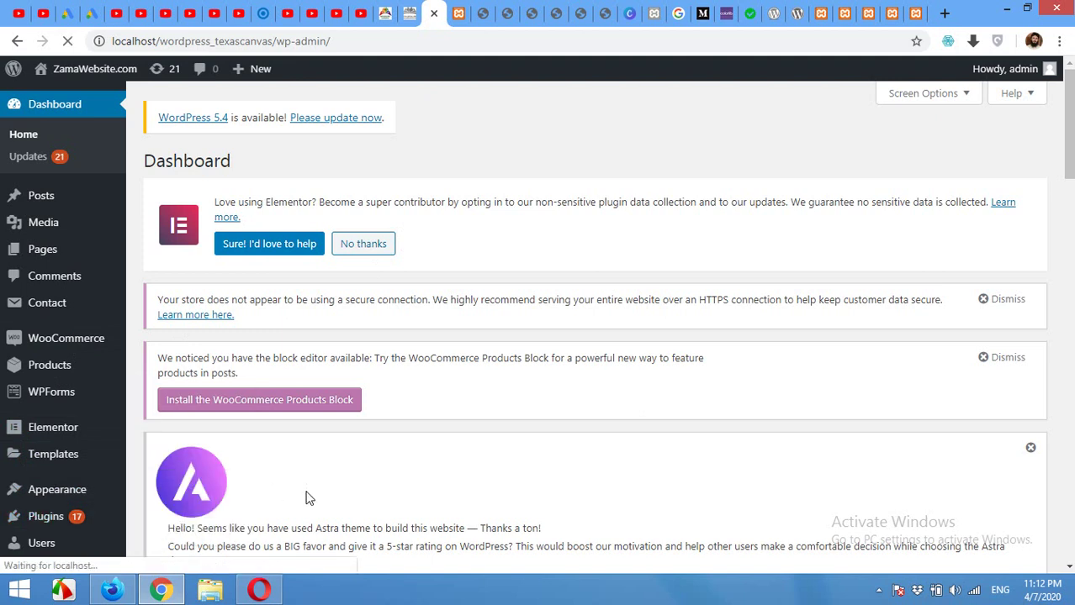
{"action": "left_click", "coordinate": [866, 506]}
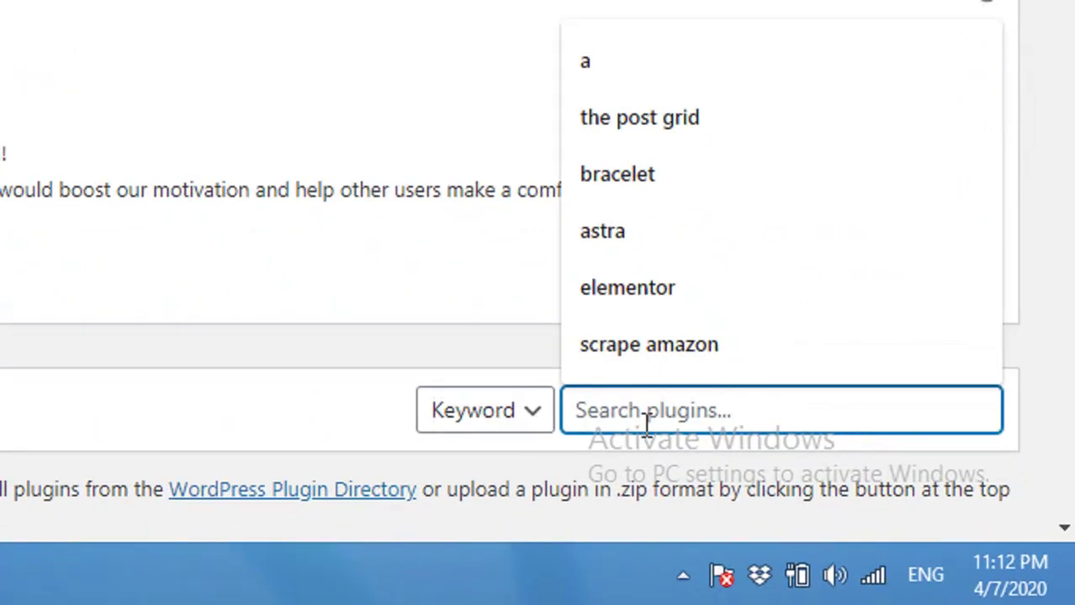
{"action": "type", "text": "essen"}
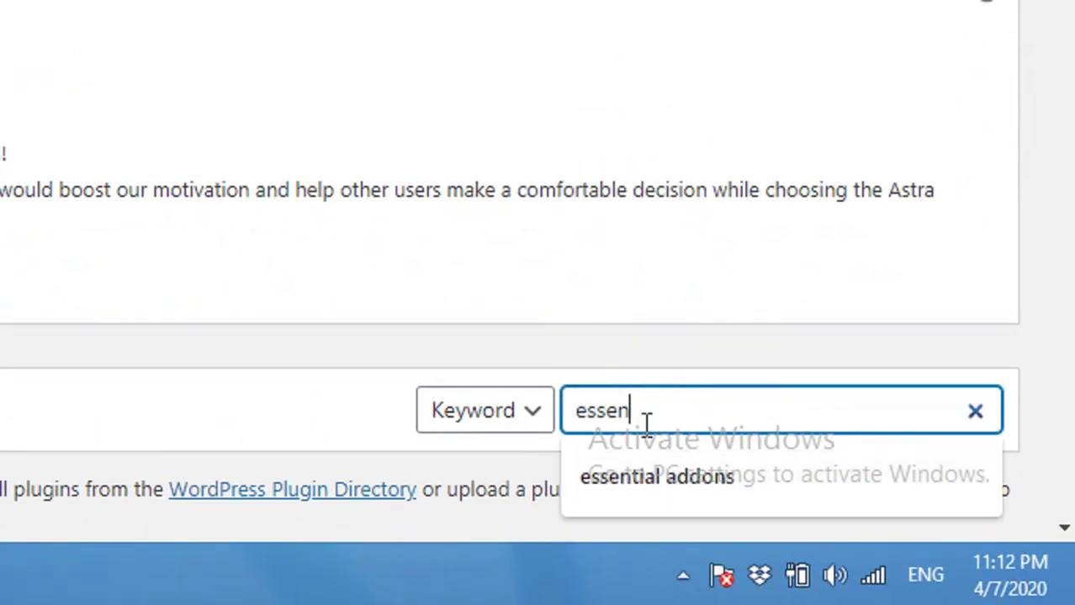
{"action": "type", "text": "tial addons"}
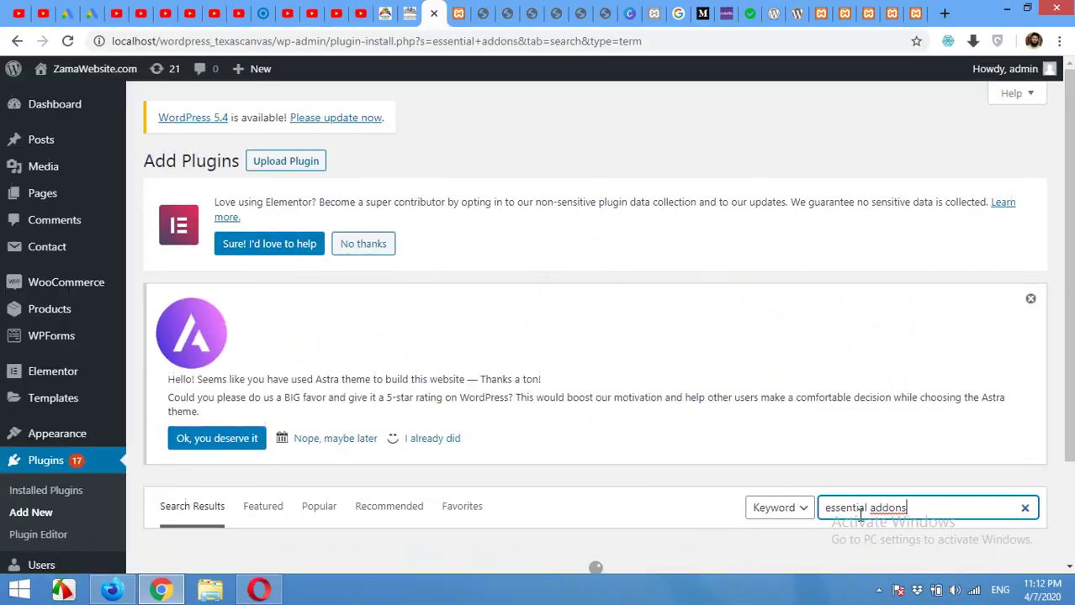
{"action": "scroll", "coordinate": [652, 467], "scroll_direction": "down", "scroll_amount": 3}
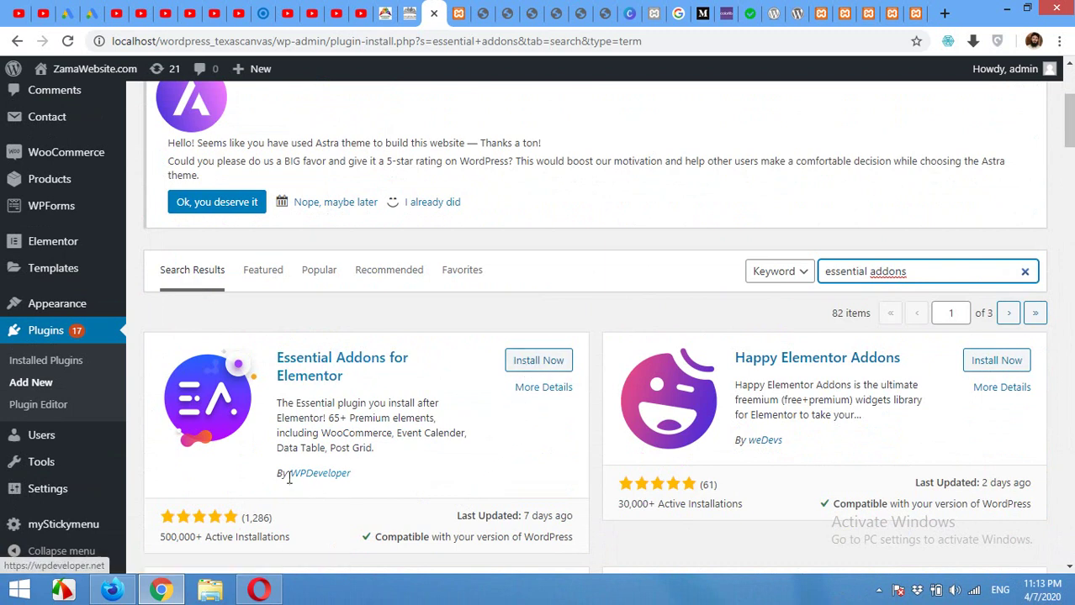
Install and activate Essential Addons for Elementor.
{"action": "left_click", "coordinate": [547, 361]}
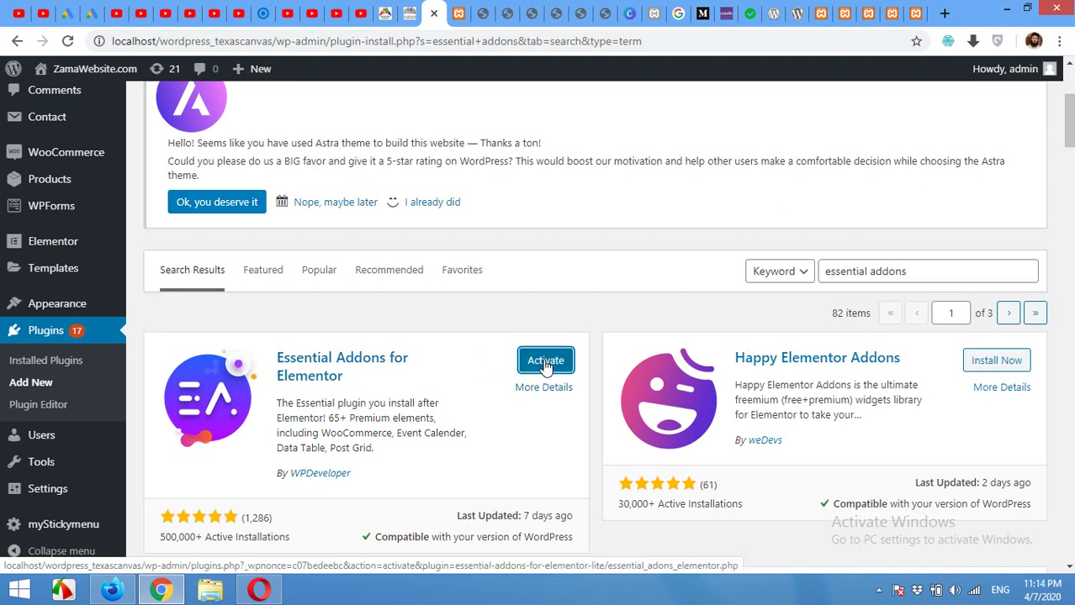
{"action": "left_click", "coordinate": [546, 361]}
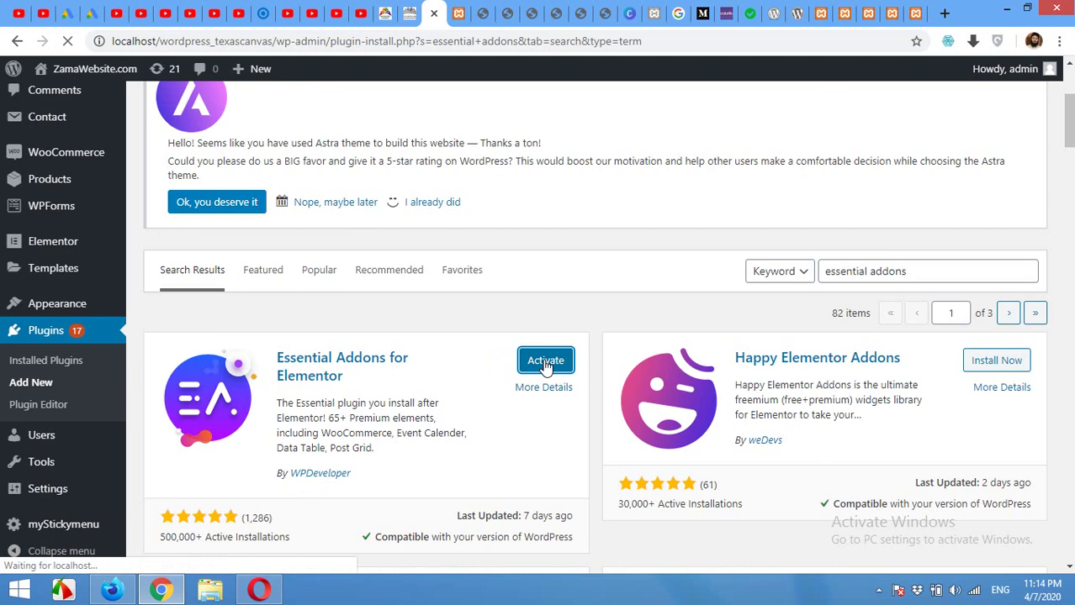
{"action": "scroll", "coordinate": [501, 387], "scroll_direction": "down", "scroll_amount": 3}
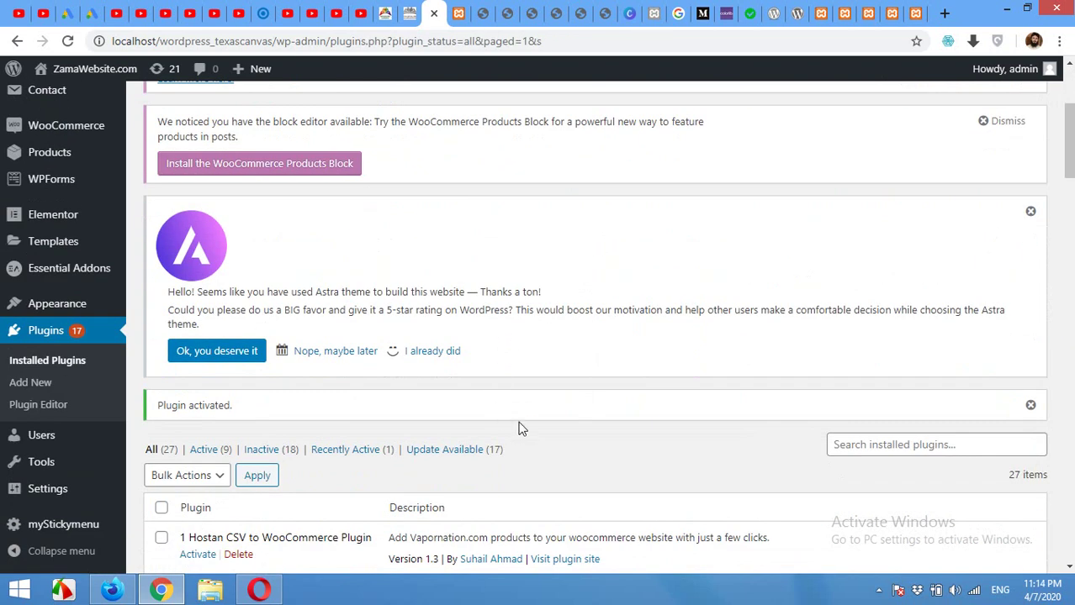
{"action": "scroll", "coordinate": [518, 429], "scroll_direction": "up", "scroll_amount": 3}
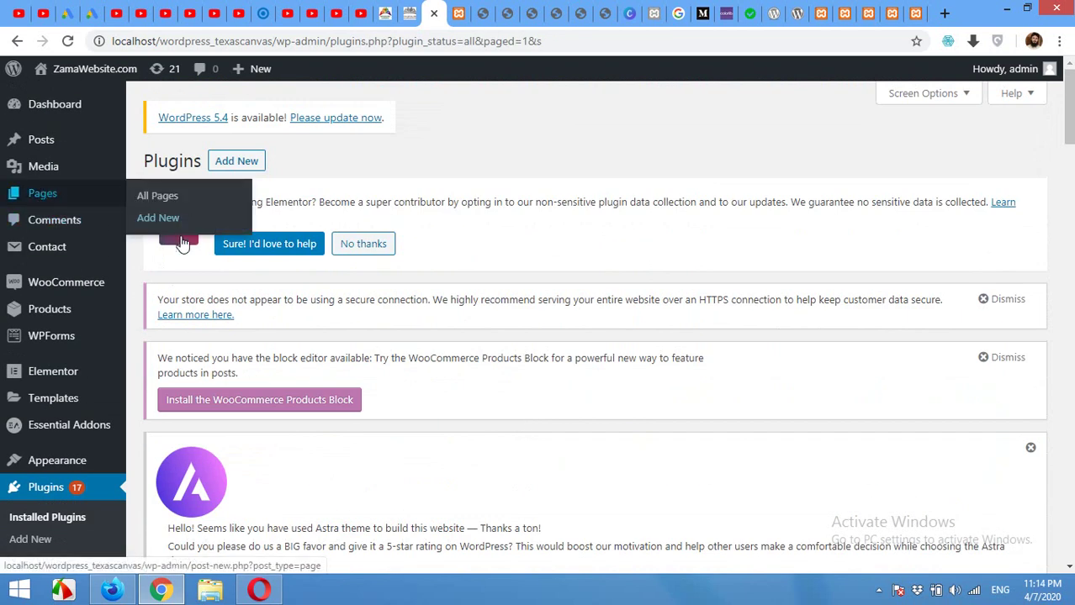
Create a new page titled 'PRODUCTS PAGE' using the Elementor Full Width template.
{"action": "left_click", "coordinate": [168, 220]}
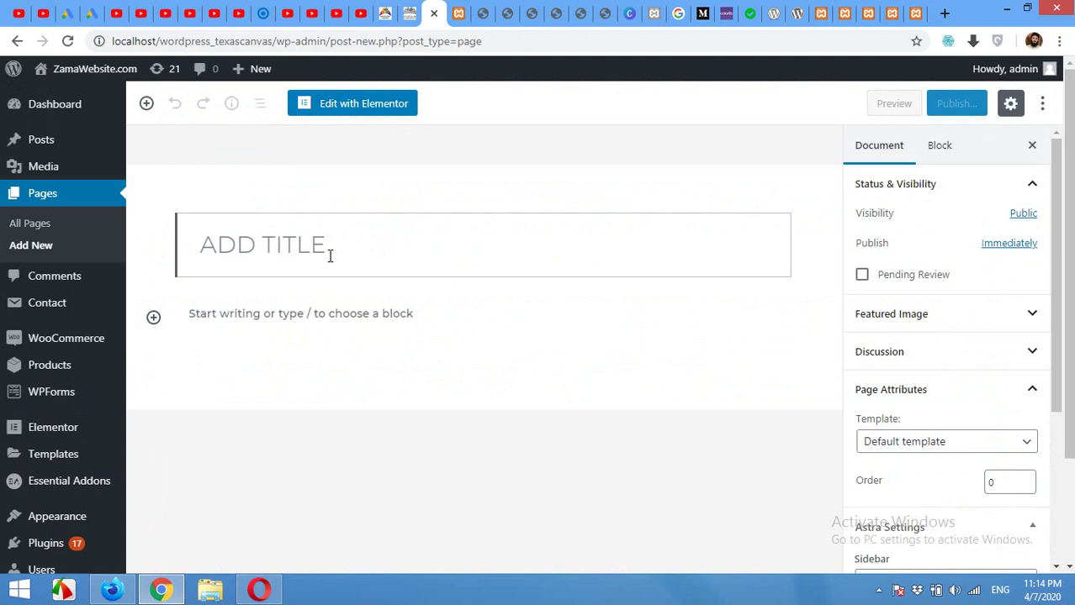
{"action": "type", "text": "P"}
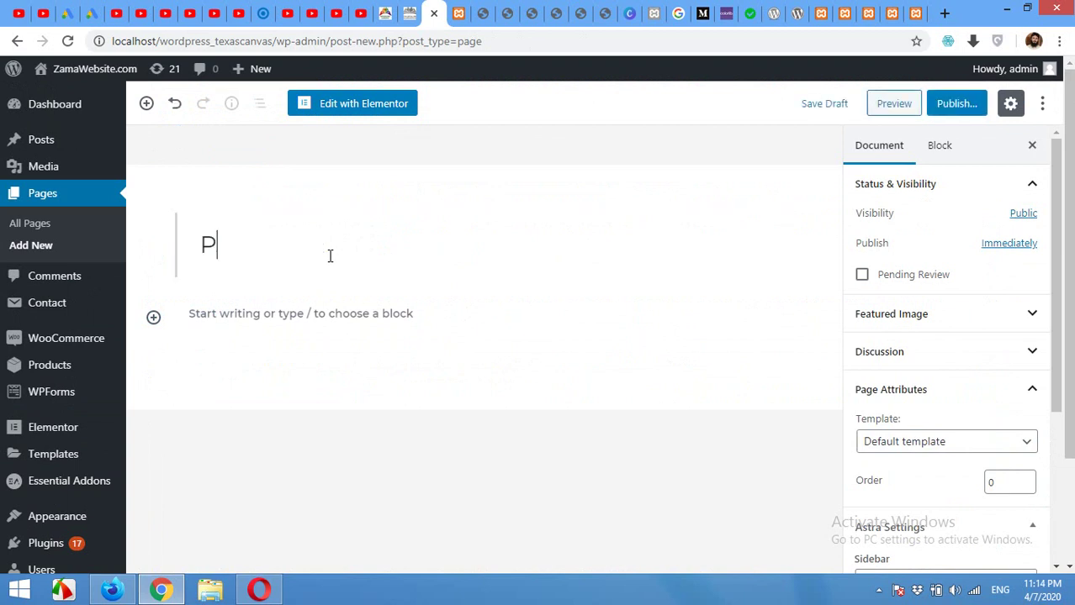
{"action": "type", "text": "RODUCTS PAGE"}
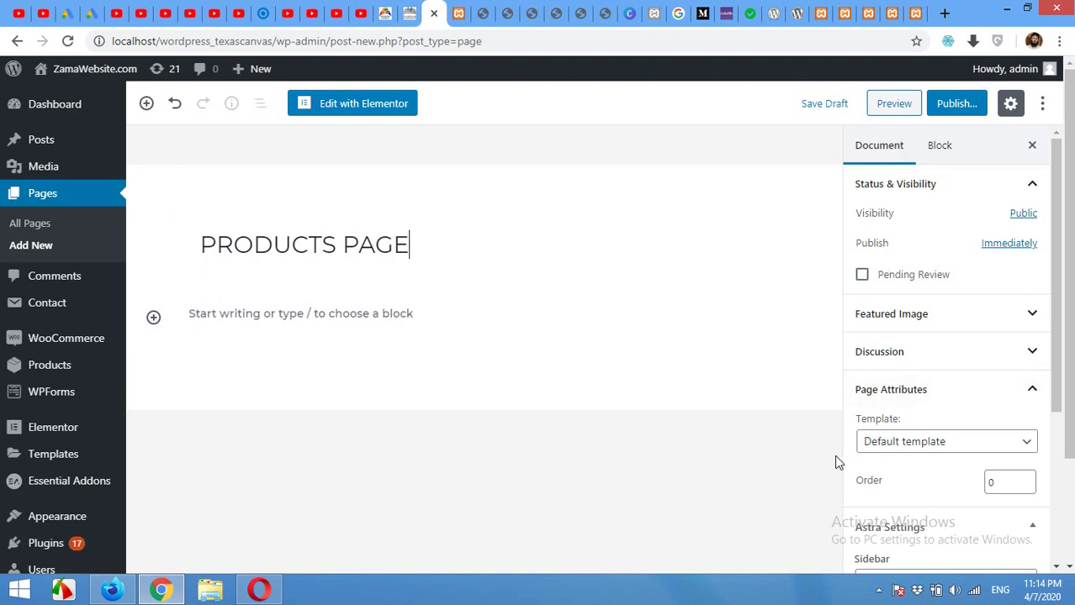
{"action": "left_click", "coordinate": [898, 444]}
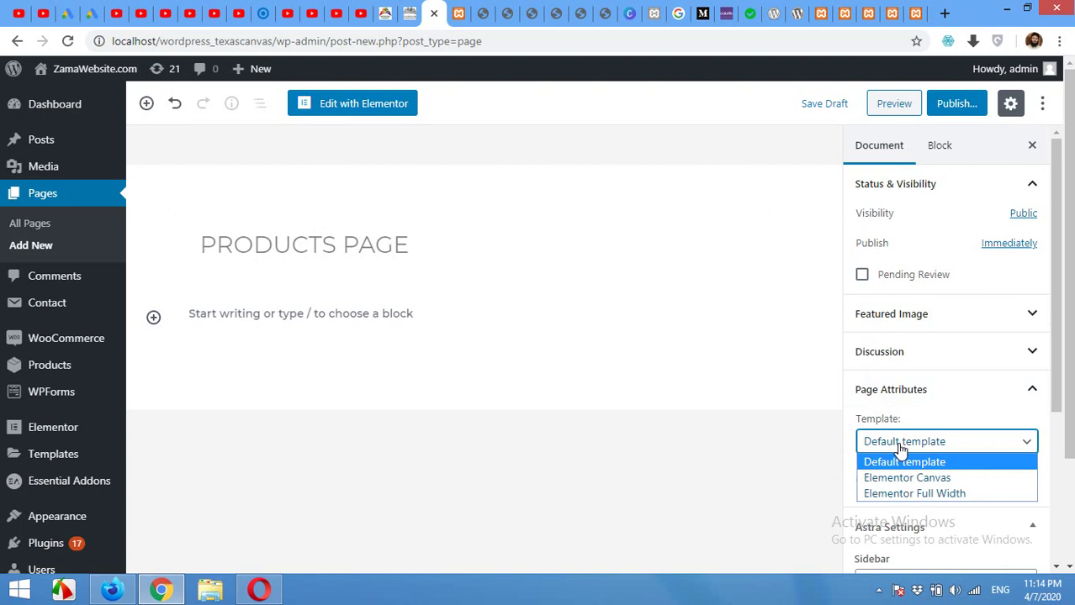
{"action": "left_click", "coordinate": [921, 497]}
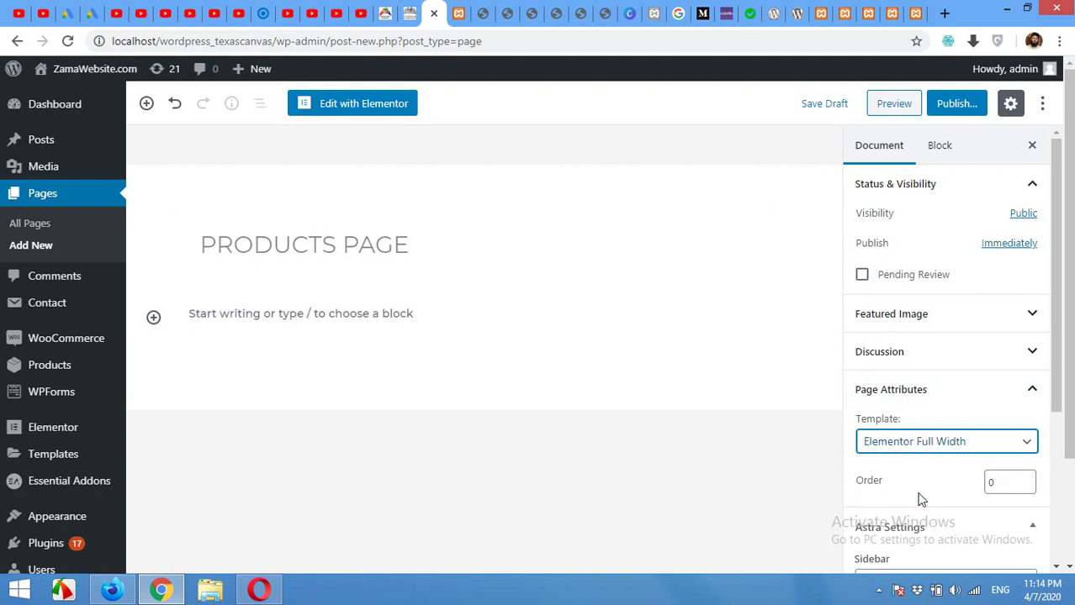
Publish the PRODUCTS PAGE and confirm it in the pre-publish panel.
{"action": "left_click", "coordinate": [475, 20]}
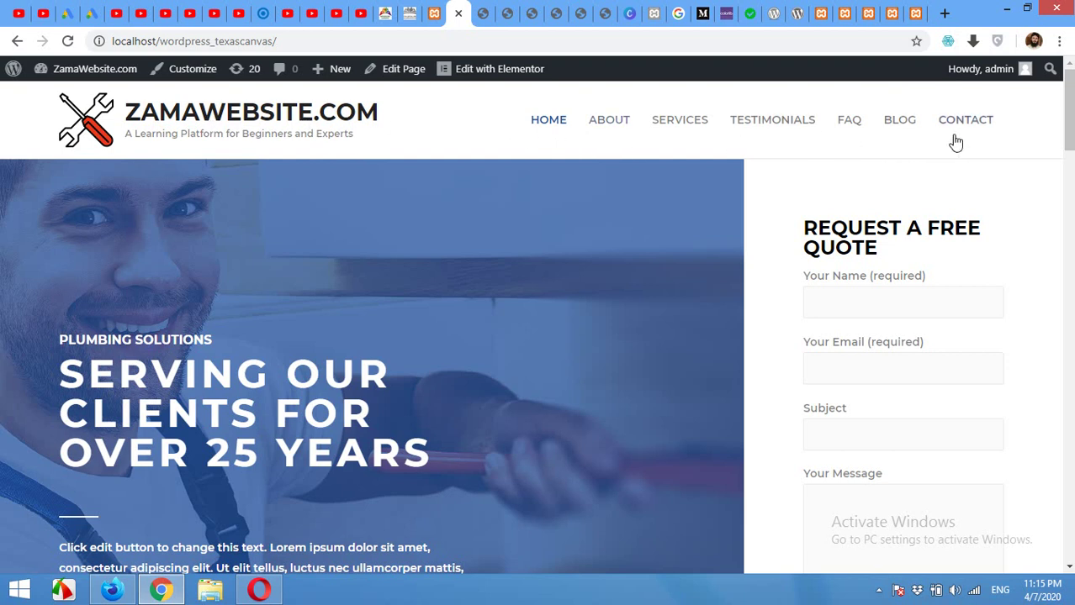
{"action": "left_click", "coordinate": [434, 17]}
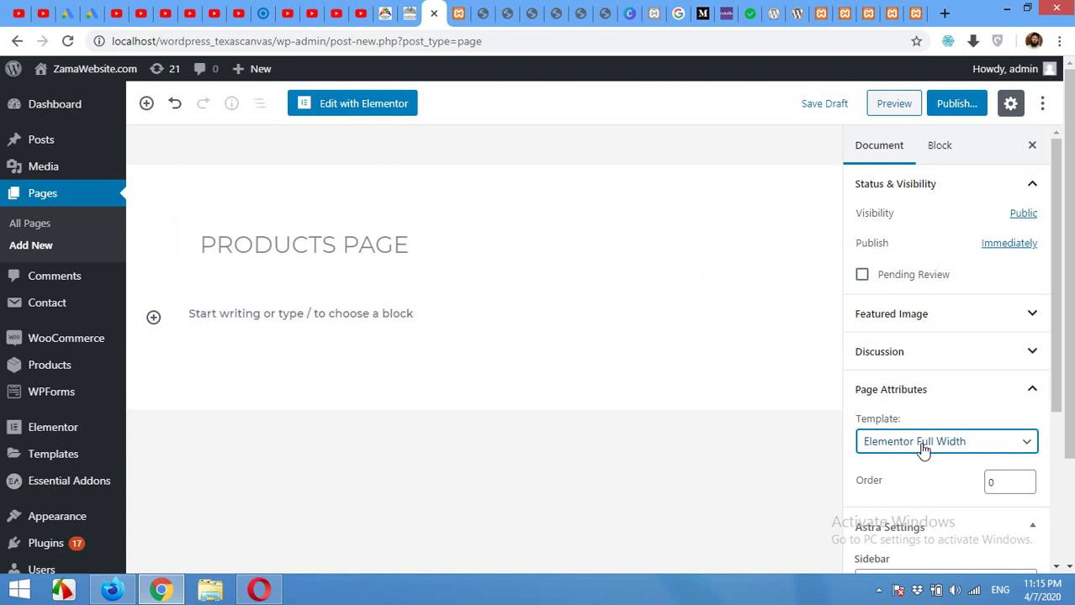
{"action": "left_click", "coordinate": [939, 113]}
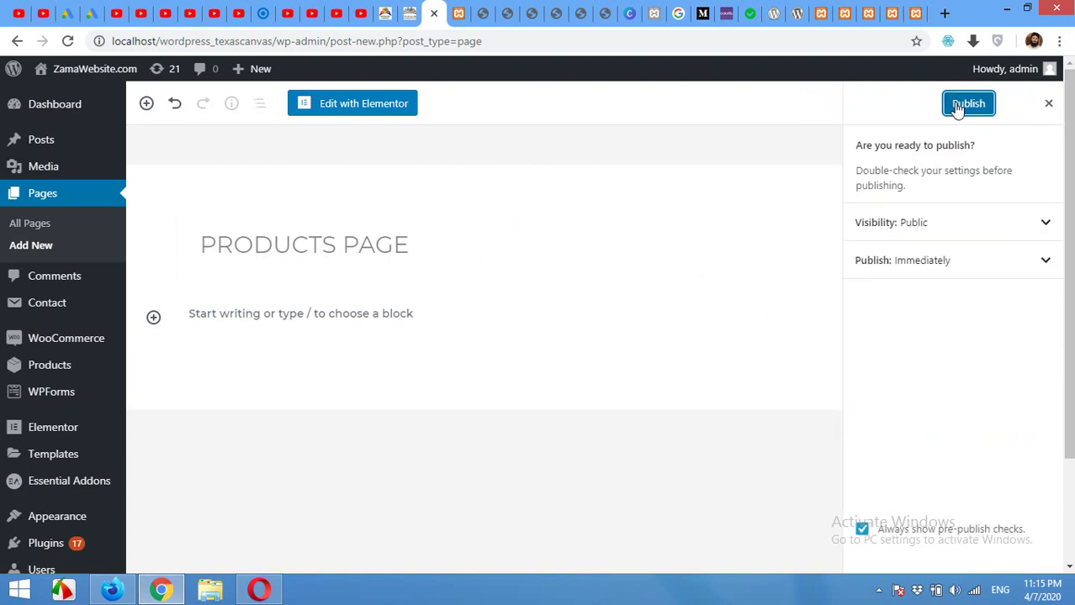
{"action": "left_click", "coordinate": [958, 106]}
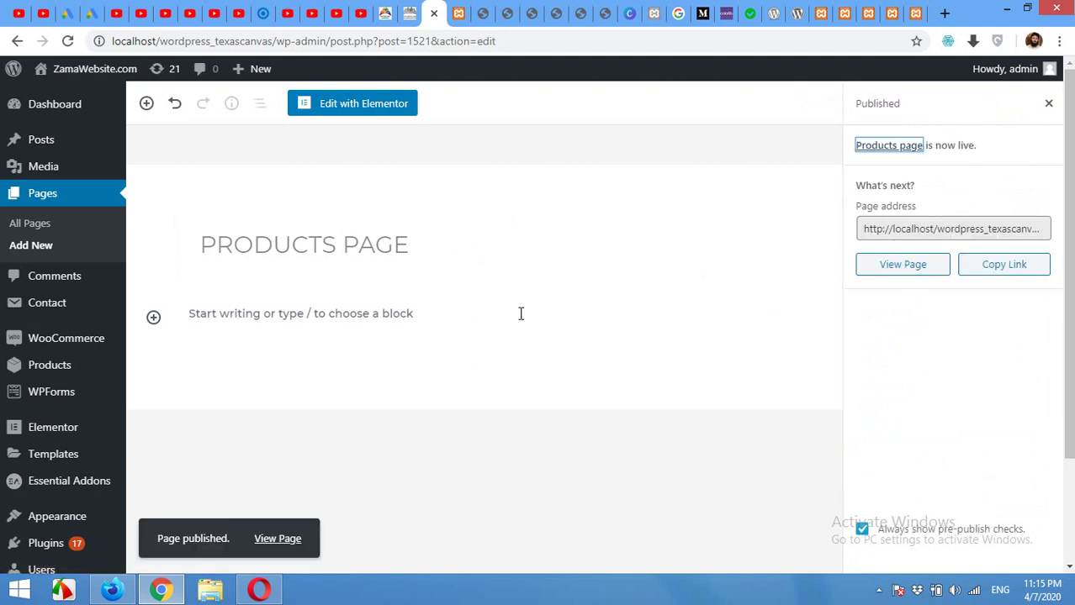
Open the Products page in Elementor and add a 2:1 two-column section.
{"action": "left_click", "coordinate": [367, 105]}
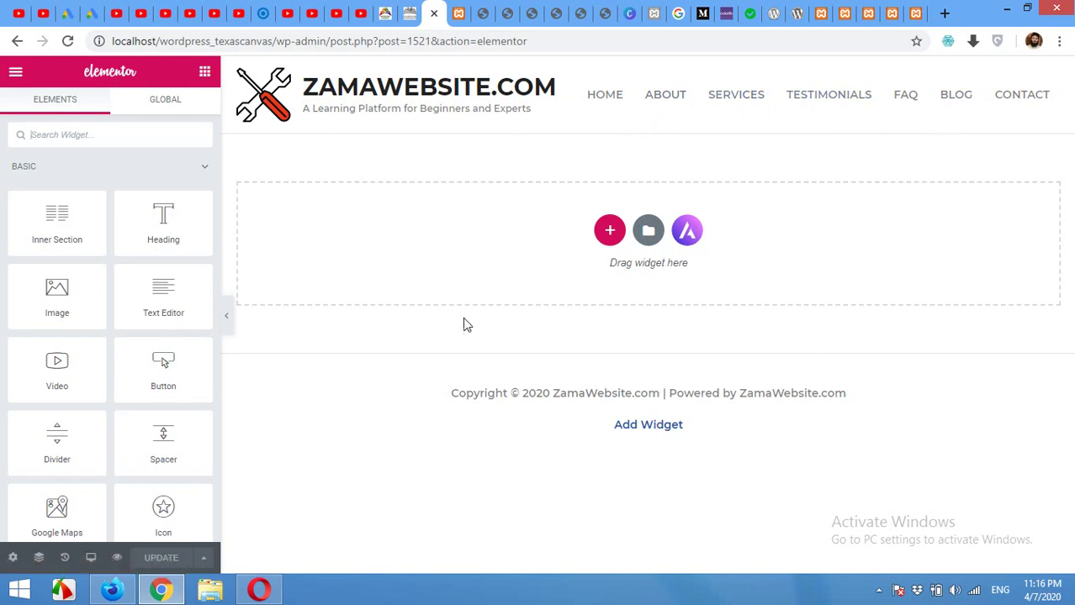
{"action": "left_click", "coordinate": [604, 239]}
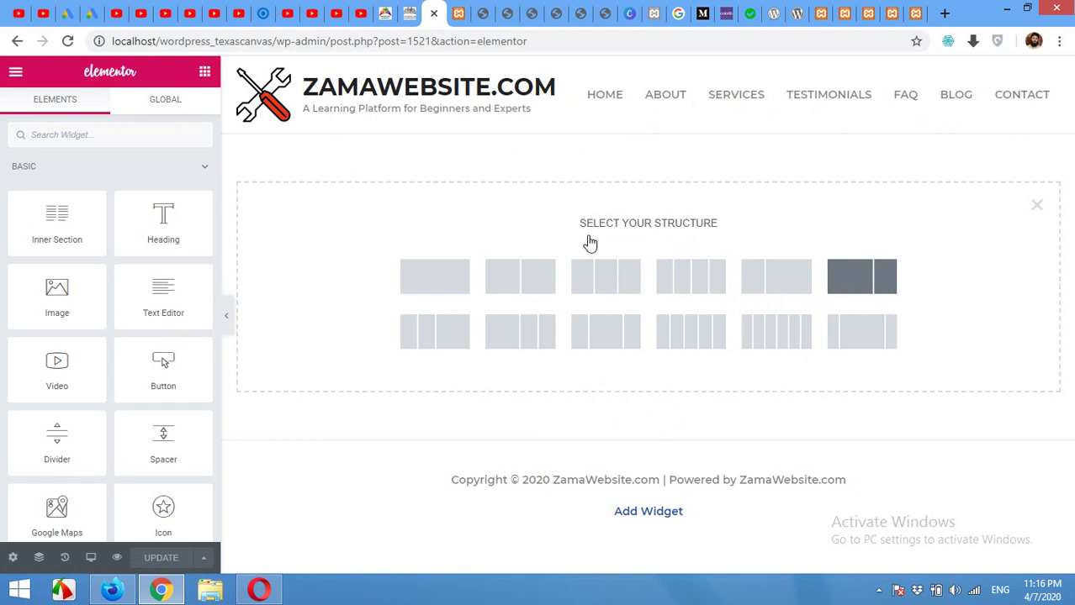
{"action": "left_click", "coordinate": [866, 288]}
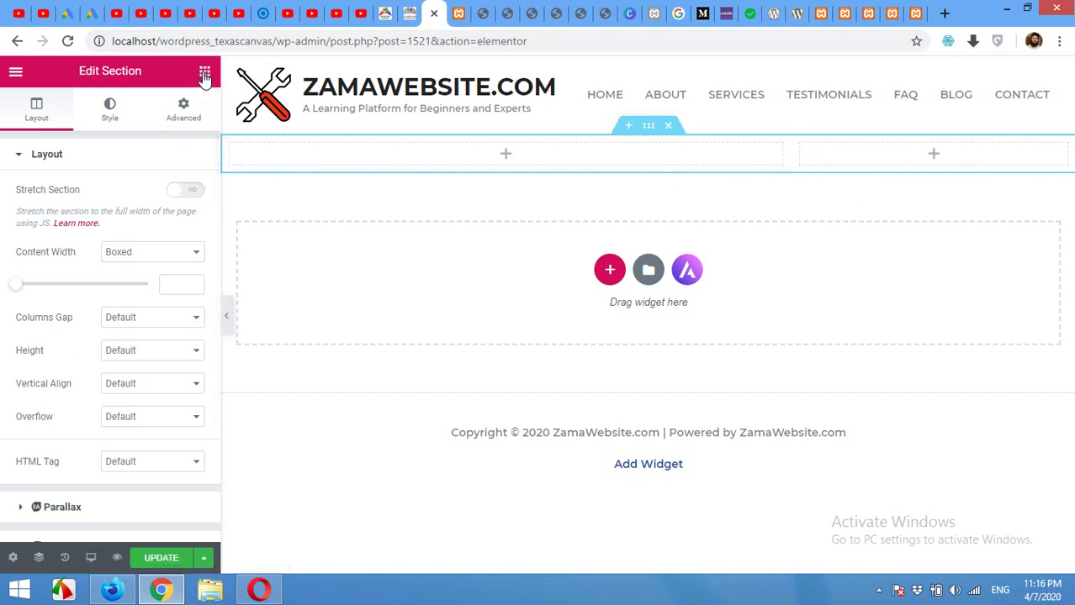
Put a Sidebar widget in the right column and set it to Main Sidebar.
{"action": "left_click", "coordinate": [933, 158]}
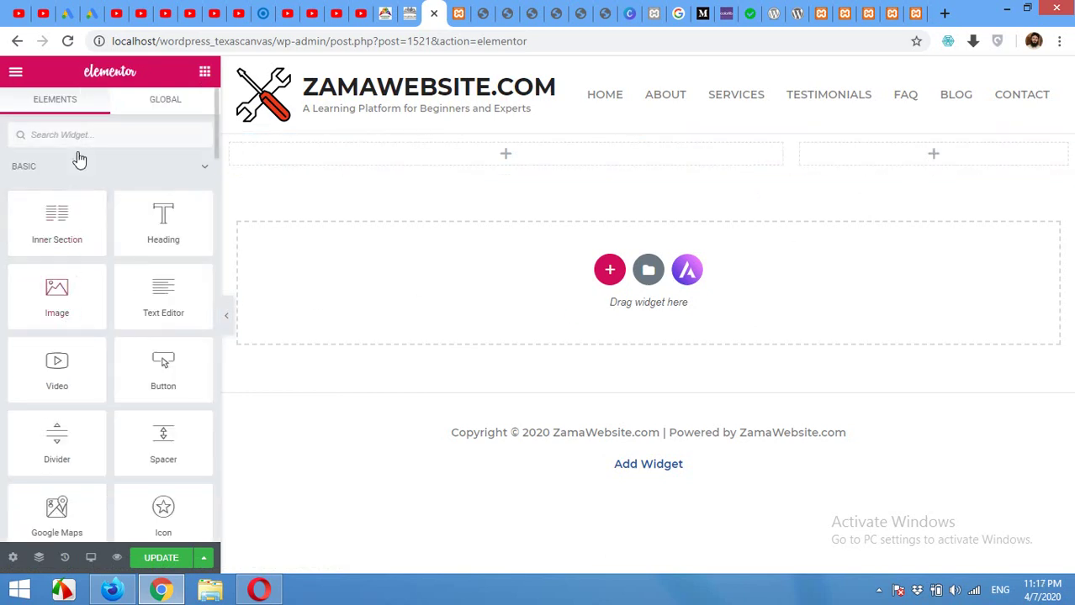
{"action": "scroll", "coordinate": [74, 300], "scroll_direction": "down", "scroll_amount": 5}
{"action": "scroll", "coordinate": [73, 301], "scroll_direction": "down", "scroll_amount": 7}
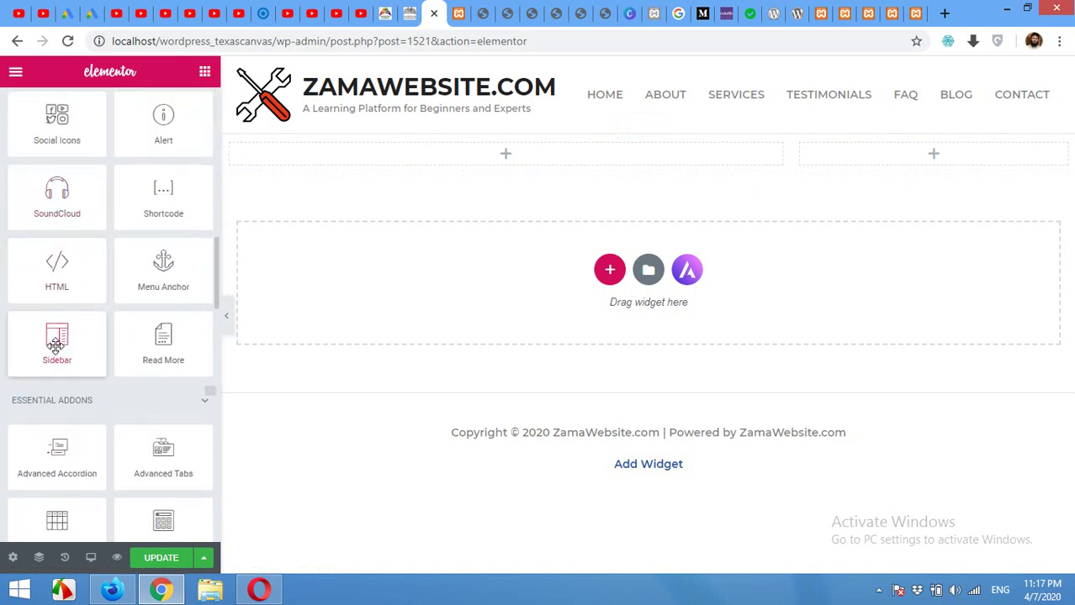
{"action": "left_click_drag", "start_coordinate": [56, 344], "coordinate": [912, 159]}
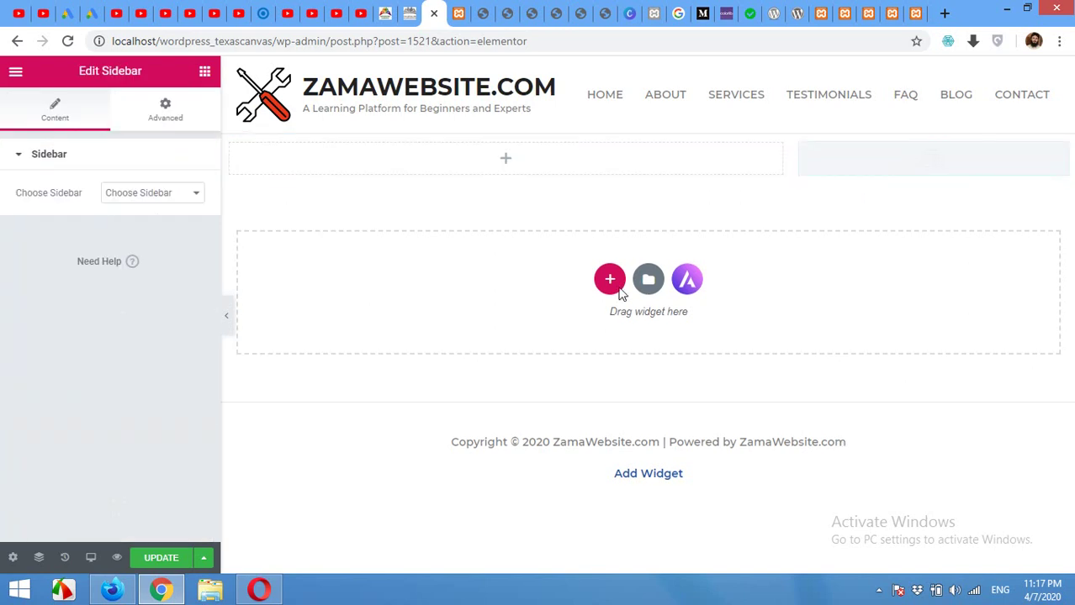
{"action": "left_click", "coordinate": [150, 195]}
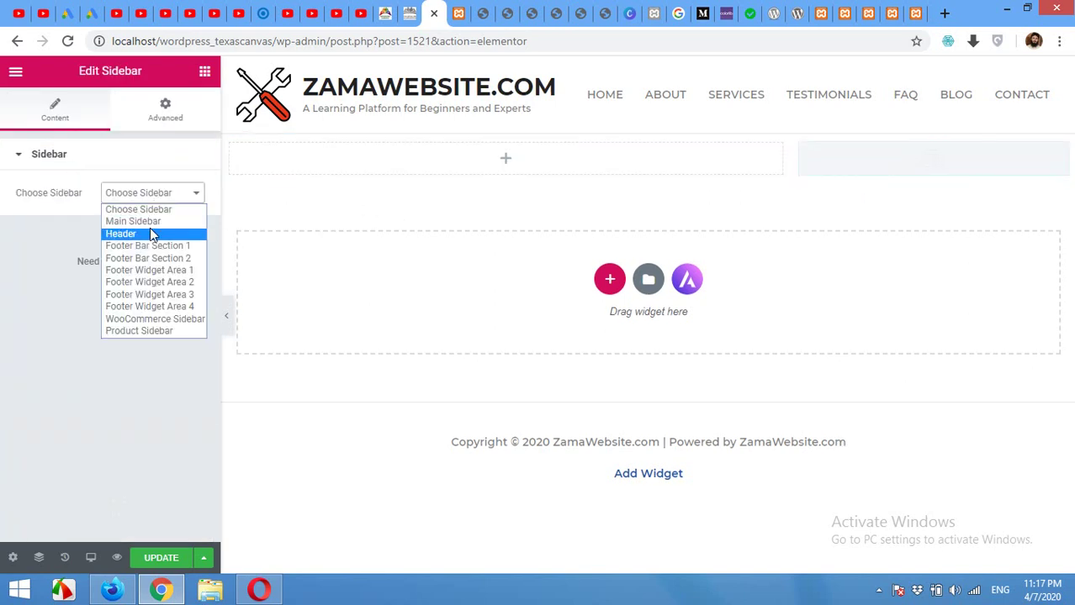
{"action": "left_click", "coordinate": [148, 223]}
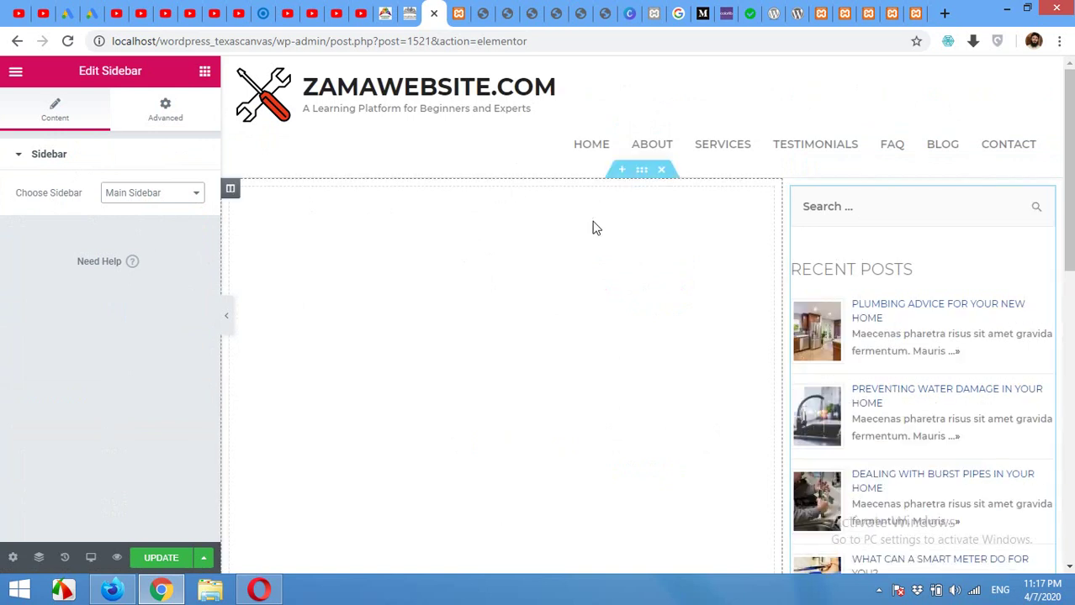
Drag the Essential Addons Product Grid widget into the wide left column.
{"action": "scroll", "coordinate": [526, 241], "scroll_direction": "down", "scroll_amount": 4}
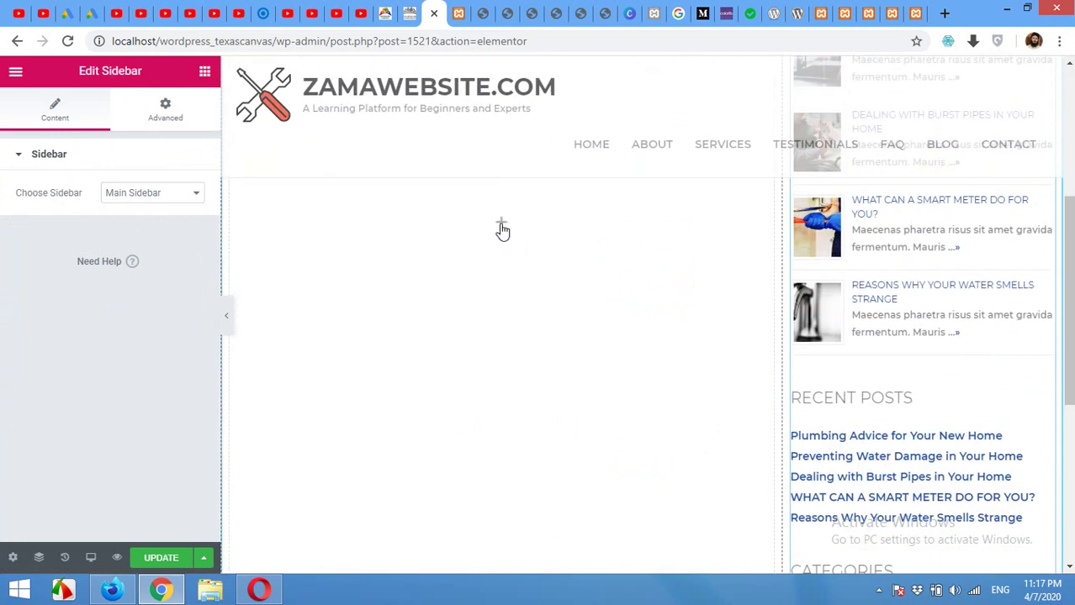
{"action": "left_click", "coordinate": [501, 225]}
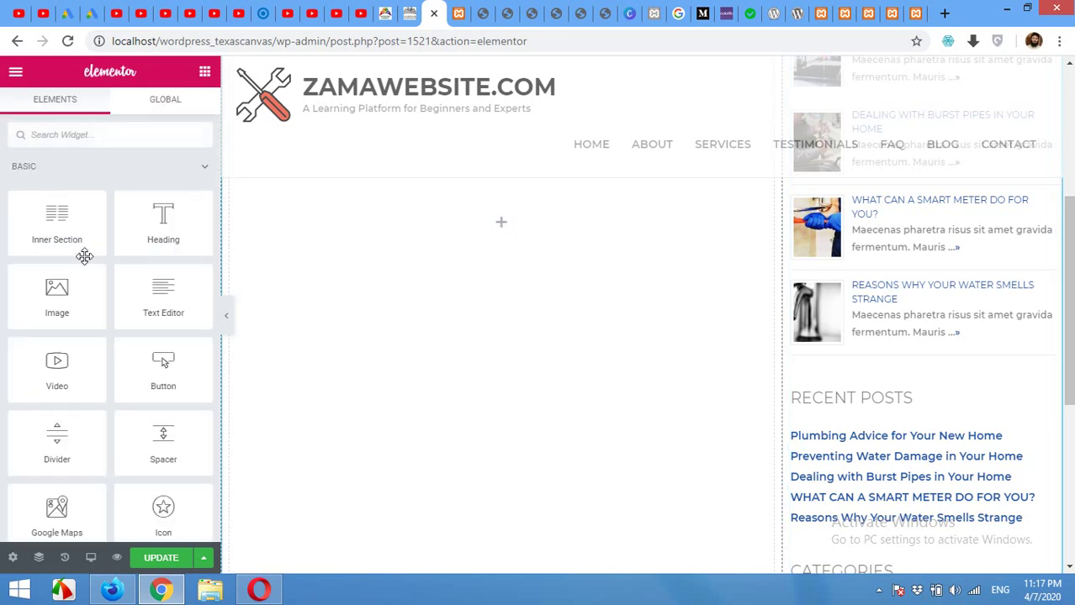
{"action": "scroll", "coordinate": [64, 279], "scroll_direction": "down", "scroll_amount": 5}
{"action": "scroll", "coordinate": [68, 278], "scroll_direction": "down", "scroll_amount": 3}
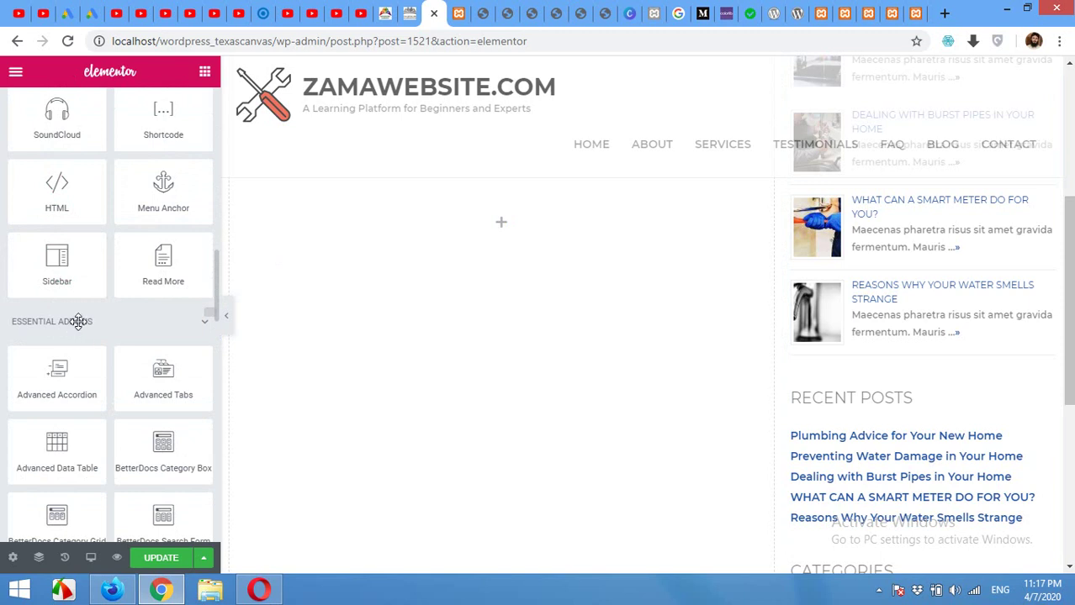
{"action": "scroll", "coordinate": [78, 320], "scroll_direction": "down", "scroll_amount": 7}
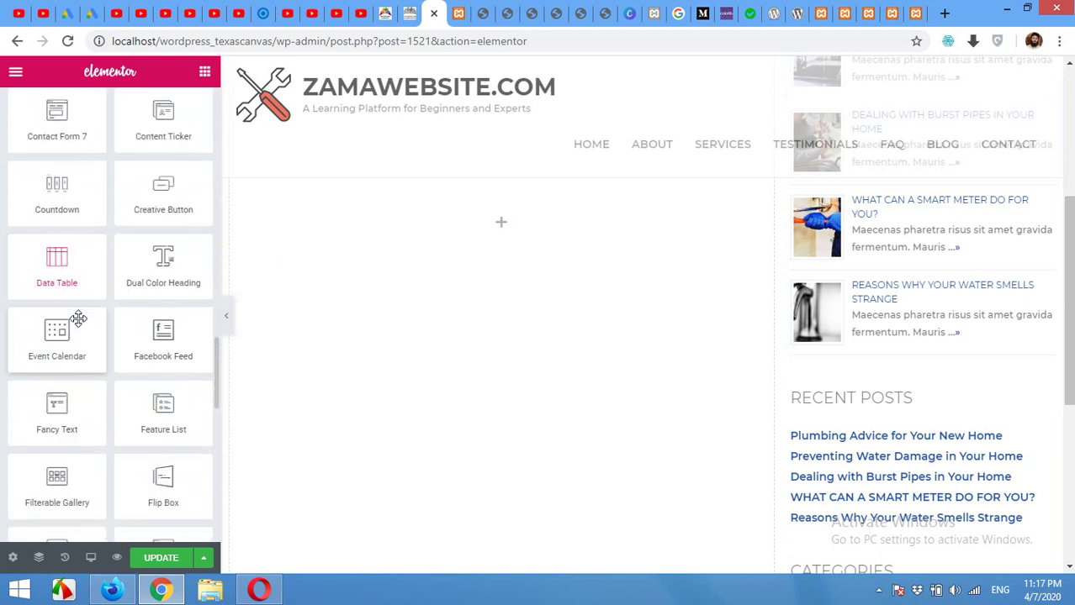
{"action": "scroll", "coordinate": [78, 318], "scroll_direction": "down", "scroll_amount": 4}
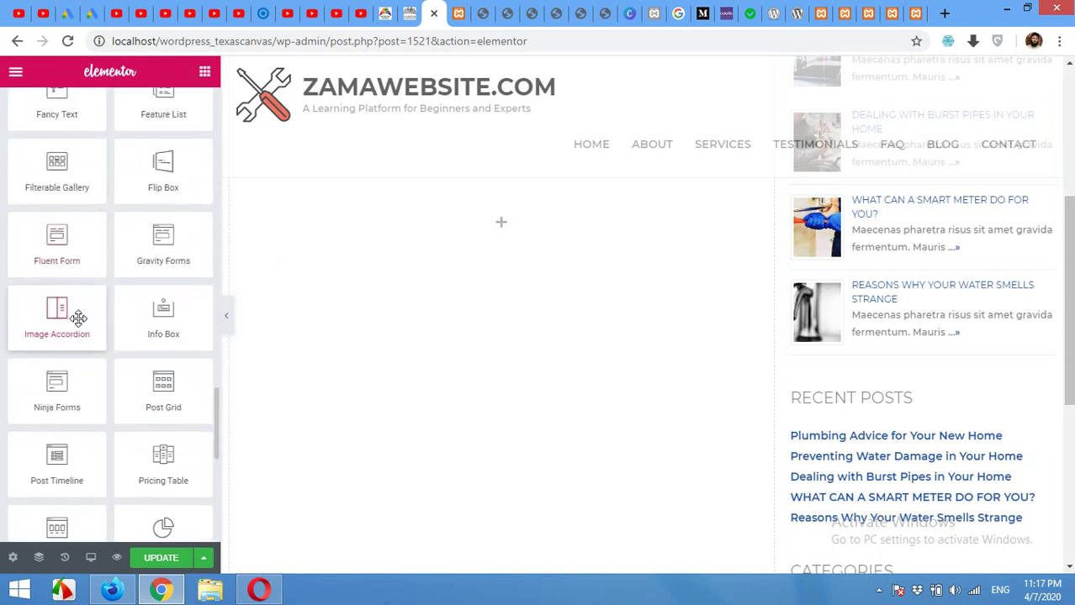
{"action": "scroll", "coordinate": [77, 318], "scroll_direction": "down", "scroll_amount": 2}
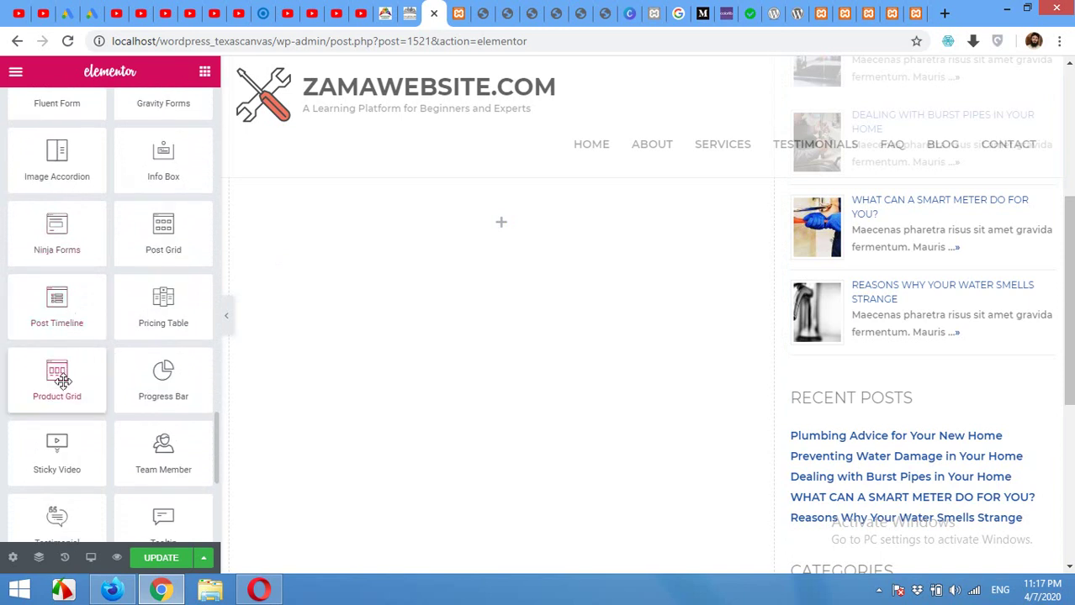
{"action": "left_click_drag", "start_coordinate": [61, 376], "coordinate": [491, 251]}
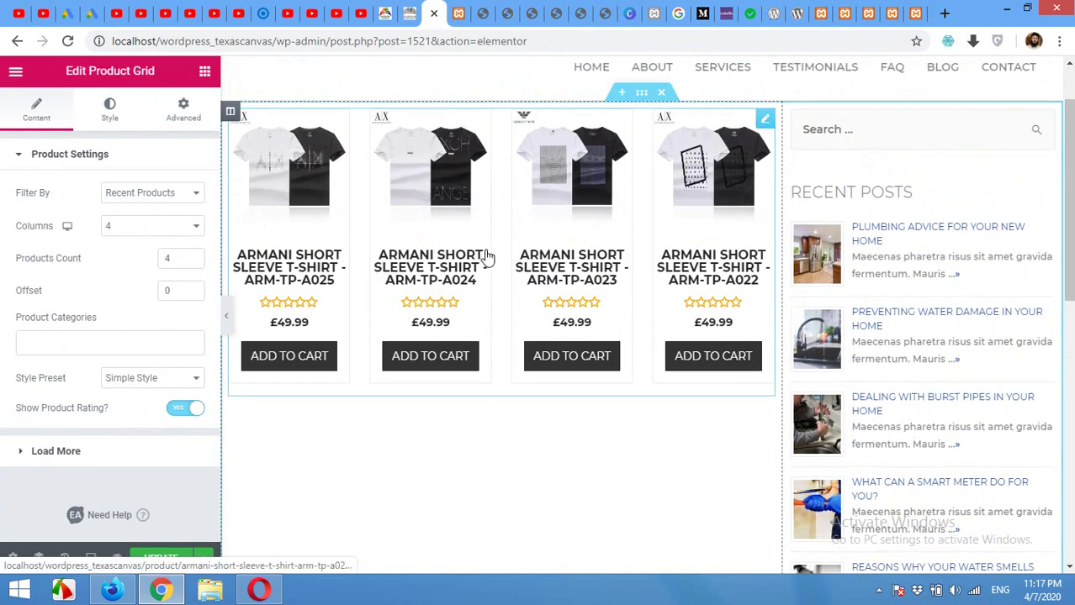
{"action": "scroll", "coordinate": [488, 257], "scroll_direction": "up", "scroll_amount": 1}
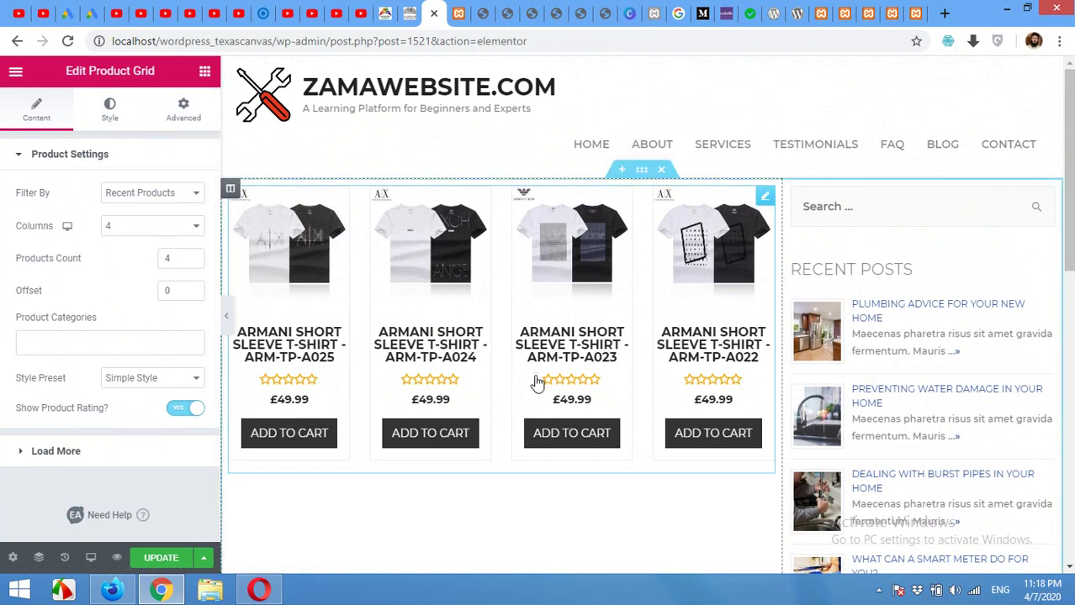
{"action": "left_click", "coordinate": [160, 194]}
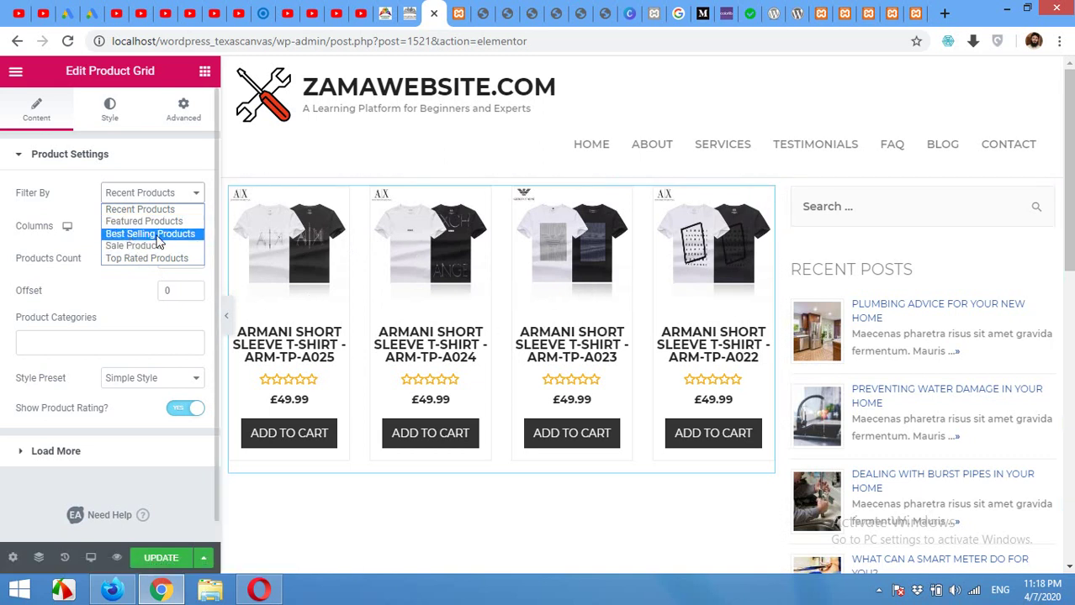
{"action": "left_click", "coordinate": [128, 211]}
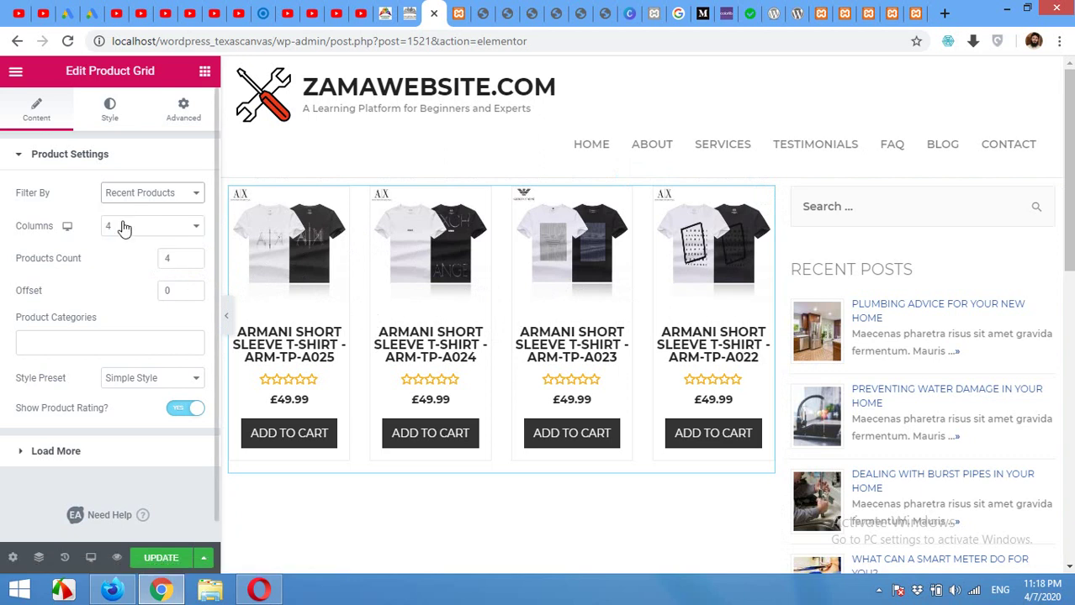
Lay the product grid out in 3 columns and raise Products Count to 6.
{"action": "left_click", "coordinate": [137, 230]}
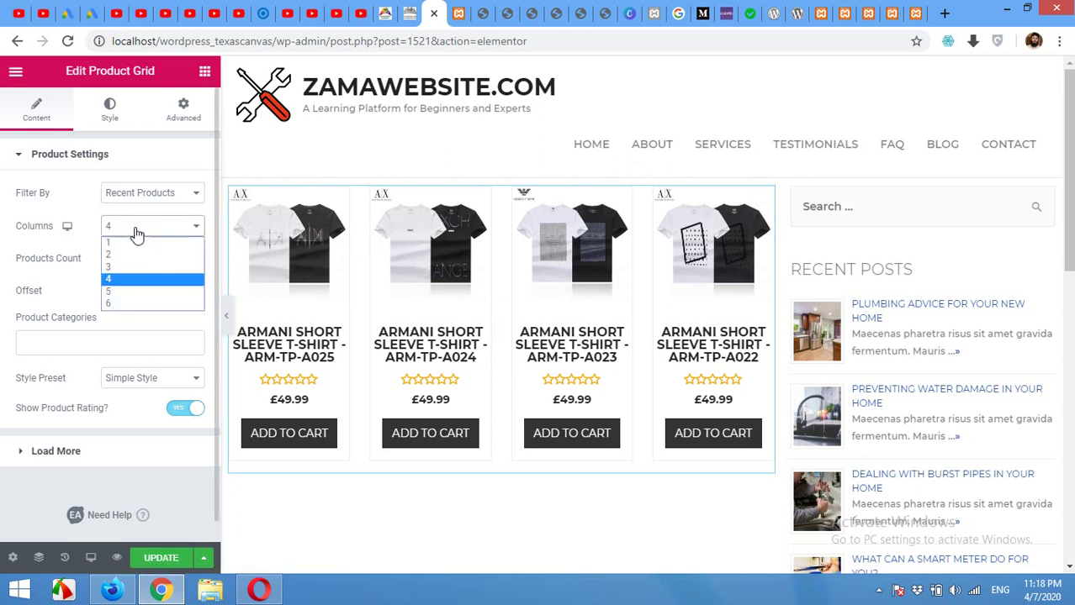
{"action": "left_click", "coordinate": [127, 267]}
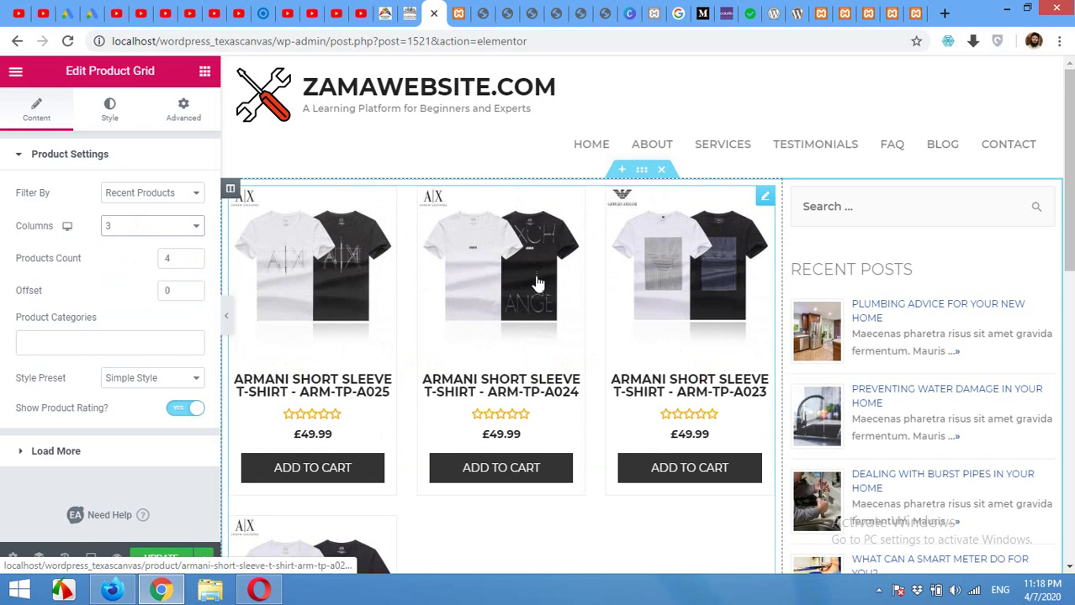
{"action": "left_click", "coordinate": [192, 255]}
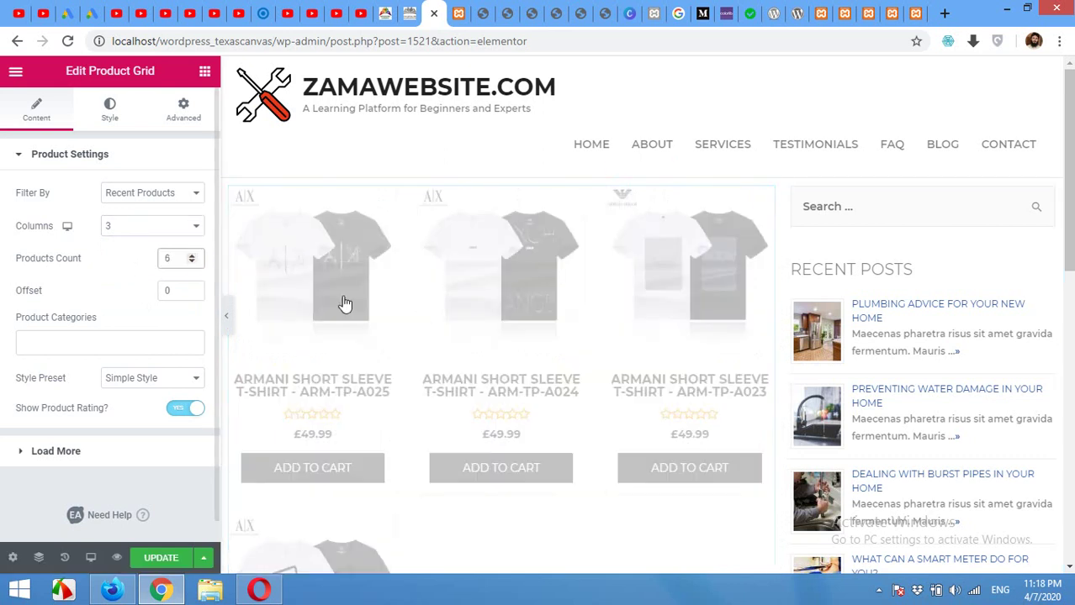
{"action": "scroll", "coordinate": [524, 322], "scroll_direction": "down", "scroll_amount": 3}
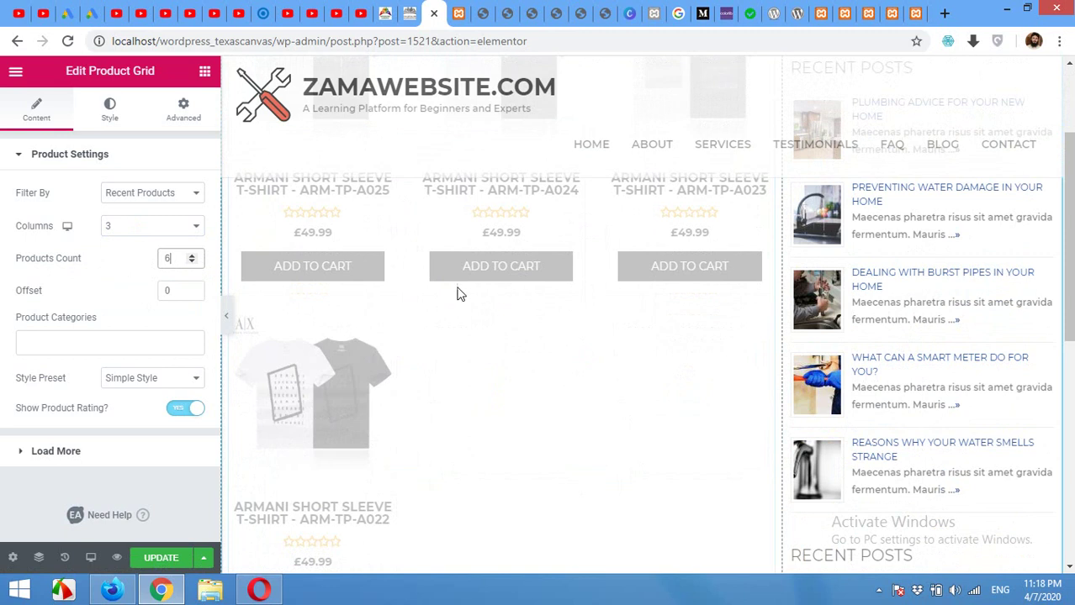
{"action": "left_click", "coordinate": [97, 340]}
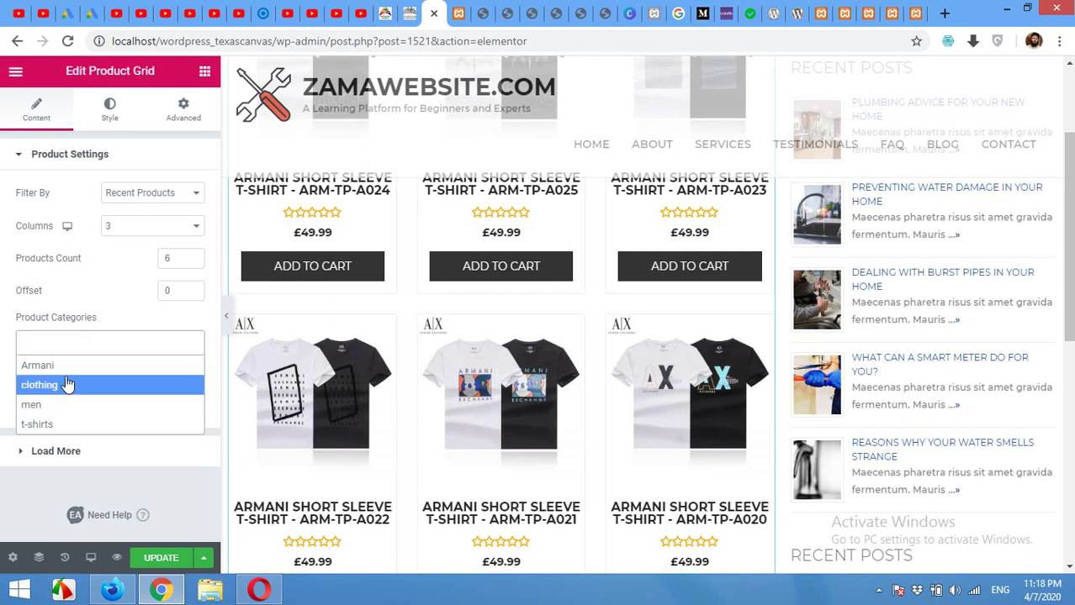
Try adding and removing Armani in the Product Categories filter.
{"action": "left_click", "coordinate": [68, 343]}
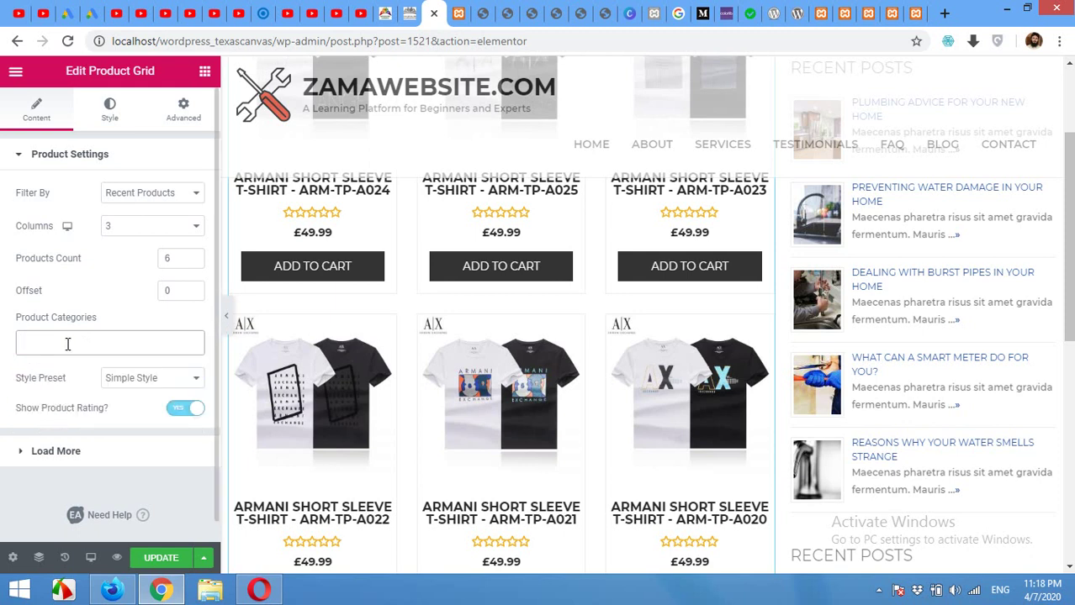
{"action": "scroll", "coordinate": [448, 306], "scroll_direction": "down", "scroll_amount": 2}
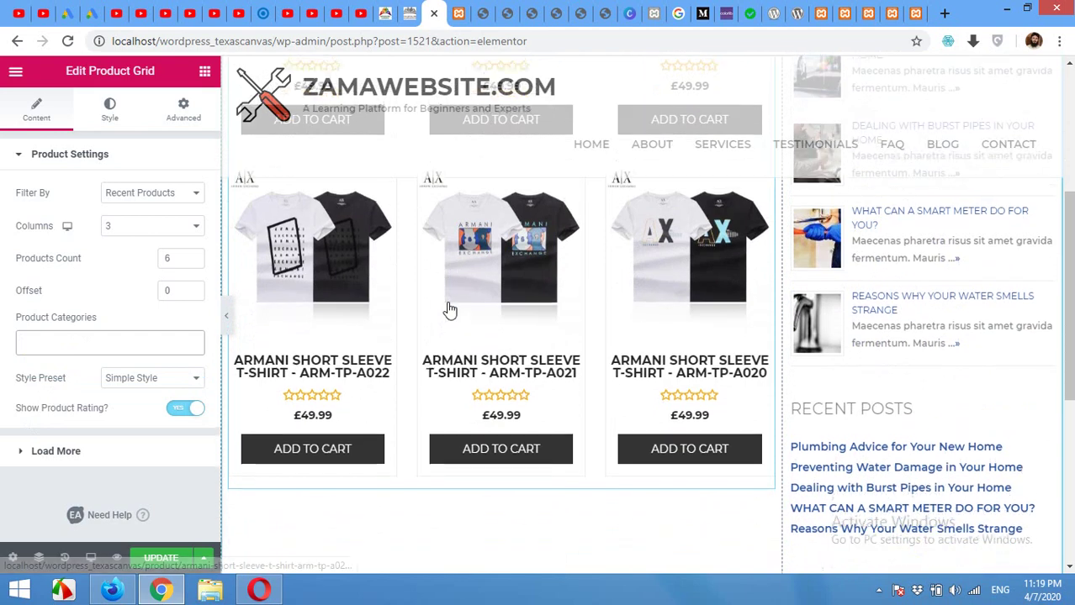
{"action": "scroll", "coordinate": [448, 307], "scroll_direction": "up", "scroll_amount": 4}
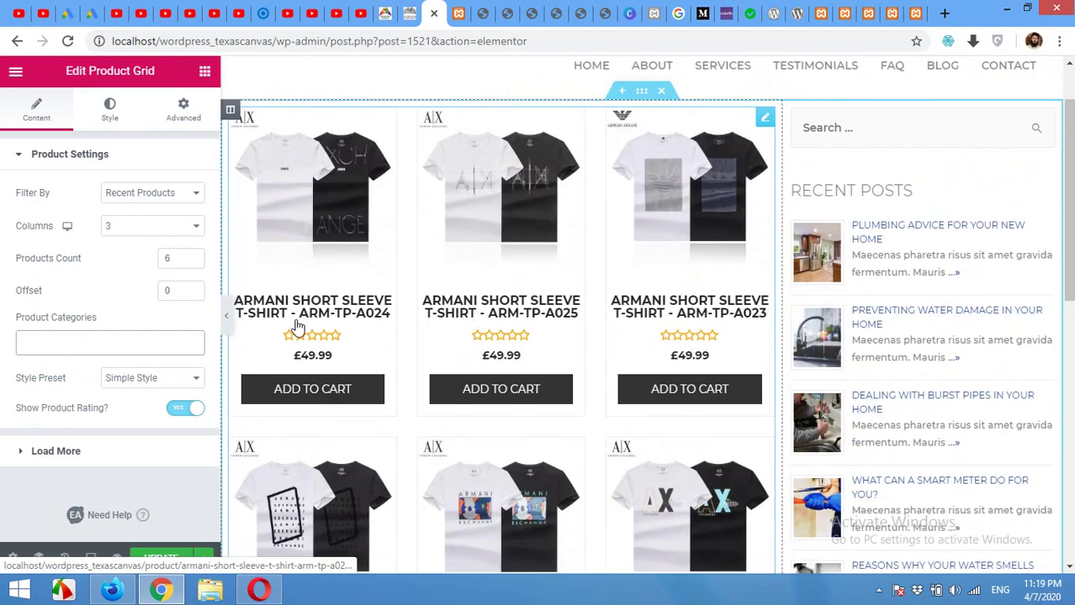
{"action": "scroll", "coordinate": [295, 331], "scroll_direction": "down", "scroll_amount": 2}
{"action": "left_click", "coordinate": [66, 344]}
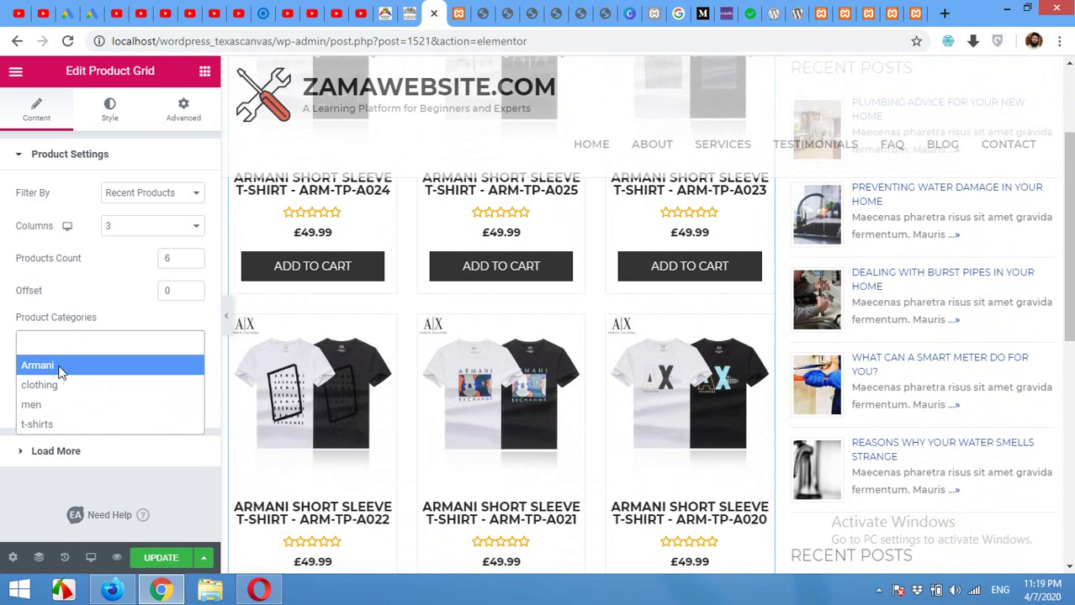
{"action": "left_click", "coordinate": [60, 368]}
{"action": "left_click", "coordinate": [85, 341]}
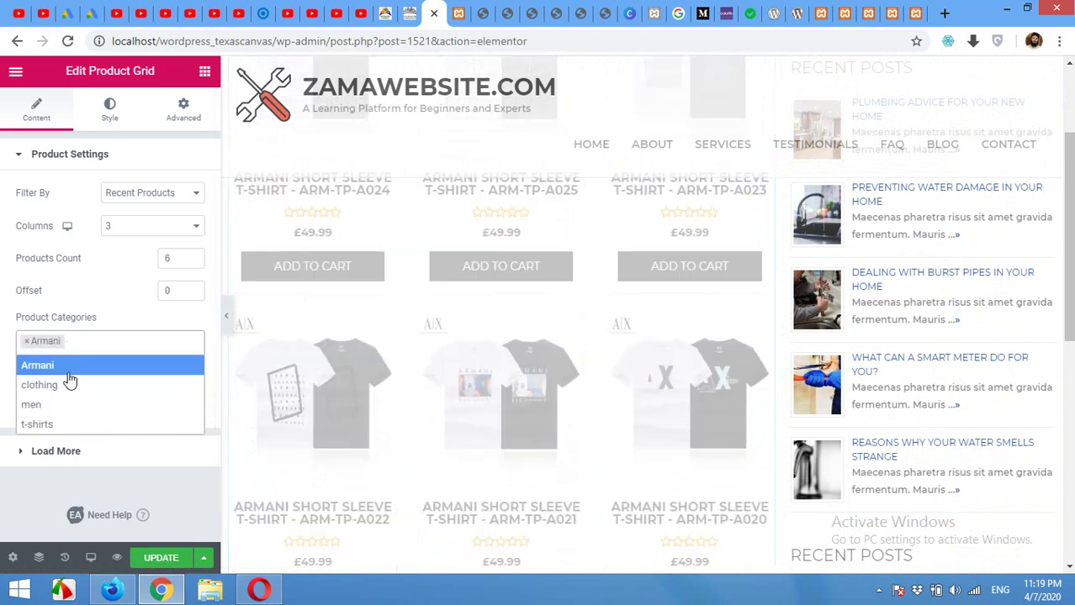
{"action": "left_click", "coordinate": [67, 375]}
{"action": "left_click", "coordinate": [85, 345]}
{"action": "left_click", "coordinate": [77, 370]}
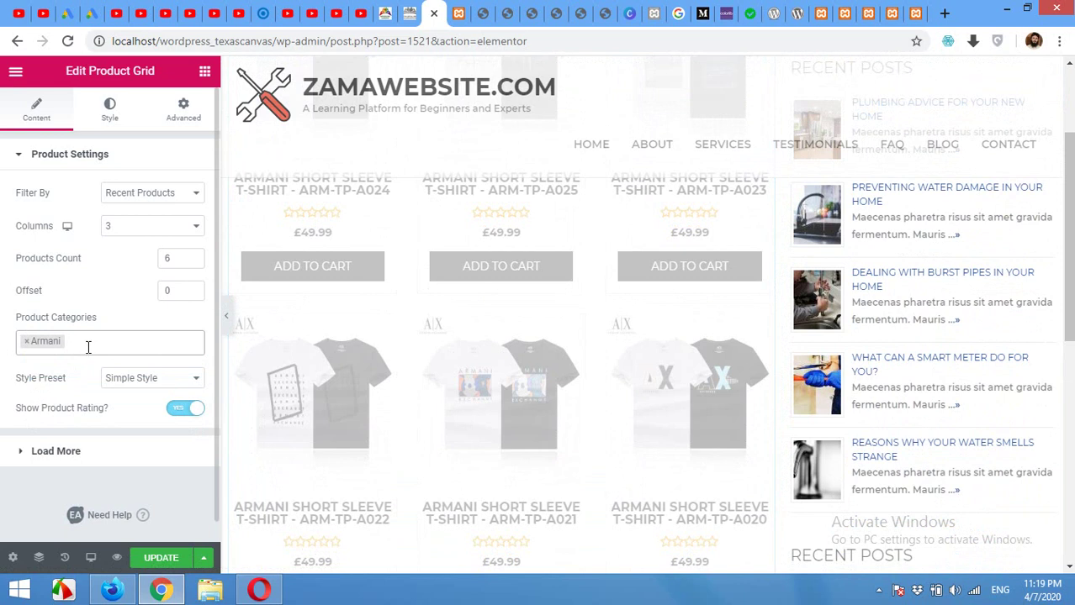
Add clothing and men to the filter, then remove all categories so the grid is unfiltered.
{"action": "left_click", "coordinate": [87, 346]}
{"action": "left_click", "coordinate": [86, 383]}
{"action": "left_click", "coordinate": [131, 345]}
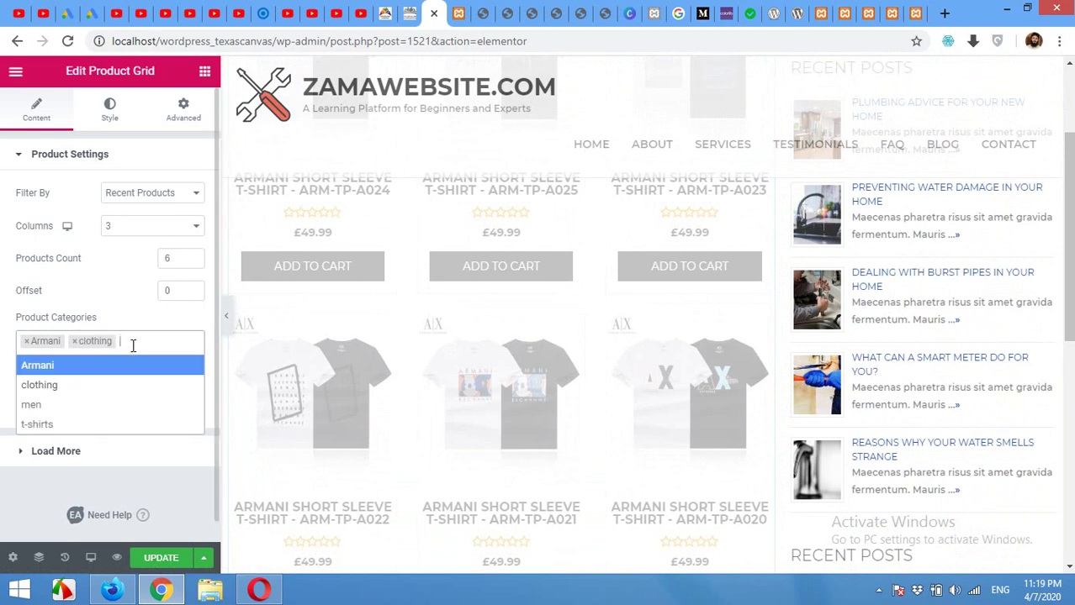
{"action": "left_click", "coordinate": [106, 405]}
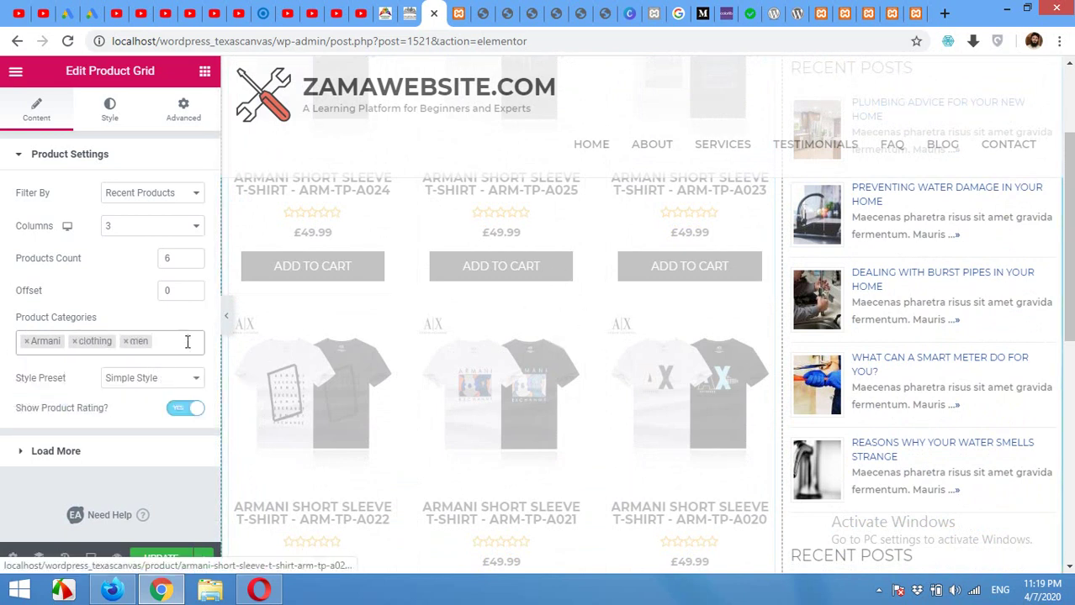
{"action": "left_click", "coordinate": [125, 342]}
{"action": "left_click", "coordinate": [74, 342]}
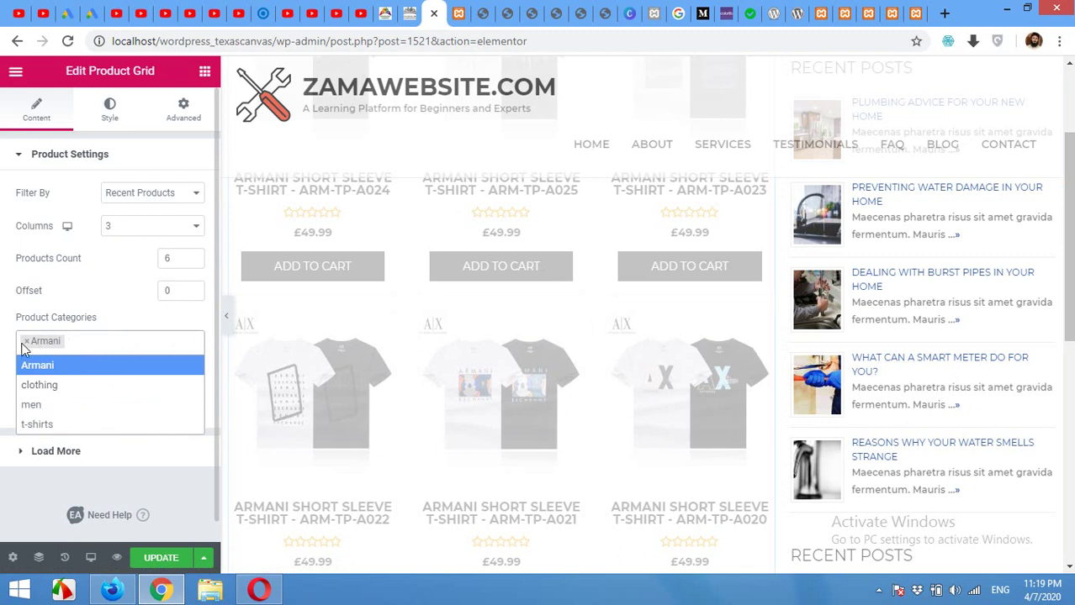
{"action": "left_click", "coordinate": [26, 343]}
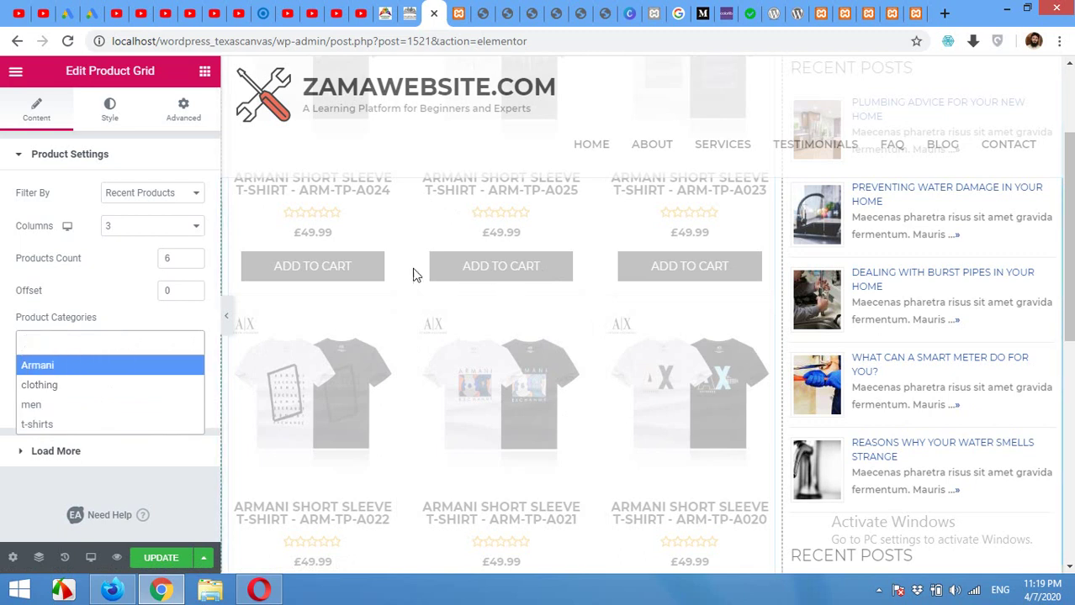
{"action": "left_click", "coordinate": [137, 315]}
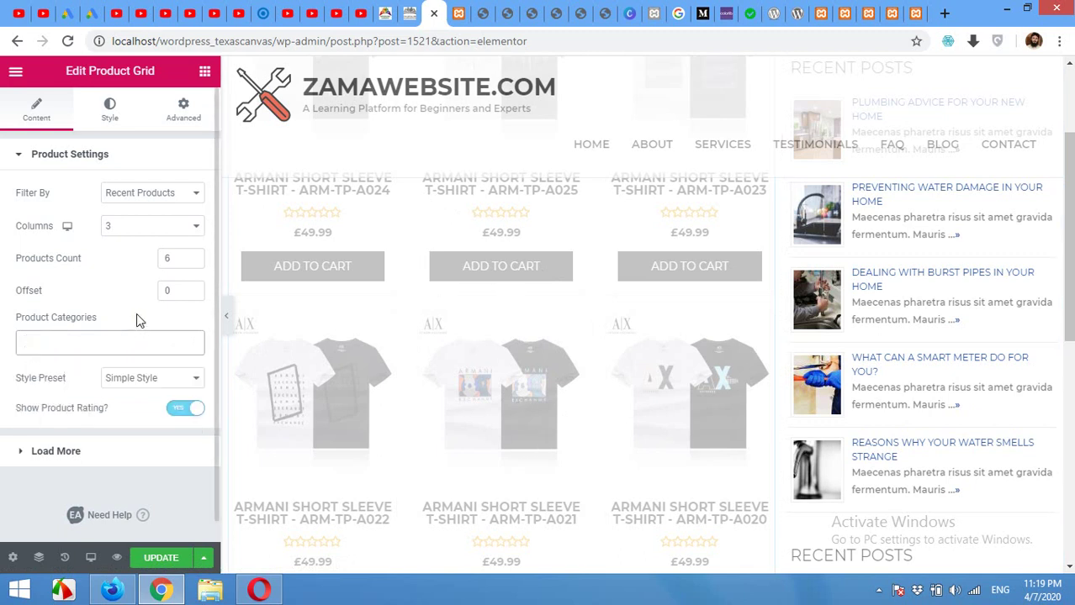
{"action": "scroll", "coordinate": [106, 380], "scroll_direction": "down", "scroll_amount": 1}
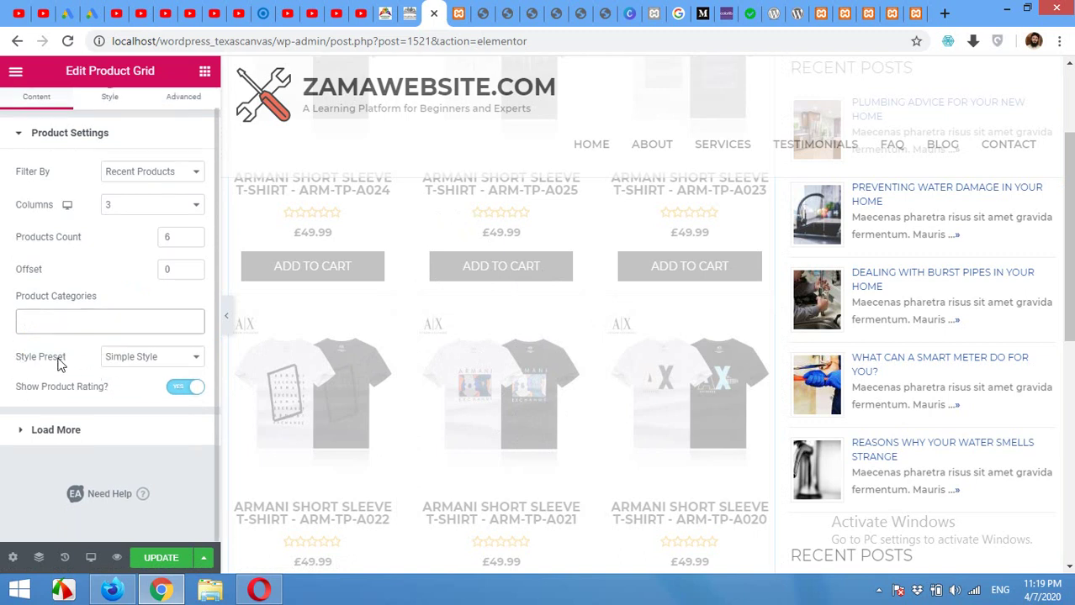
{"action": "left_click", "coordinate": [130, 358]}
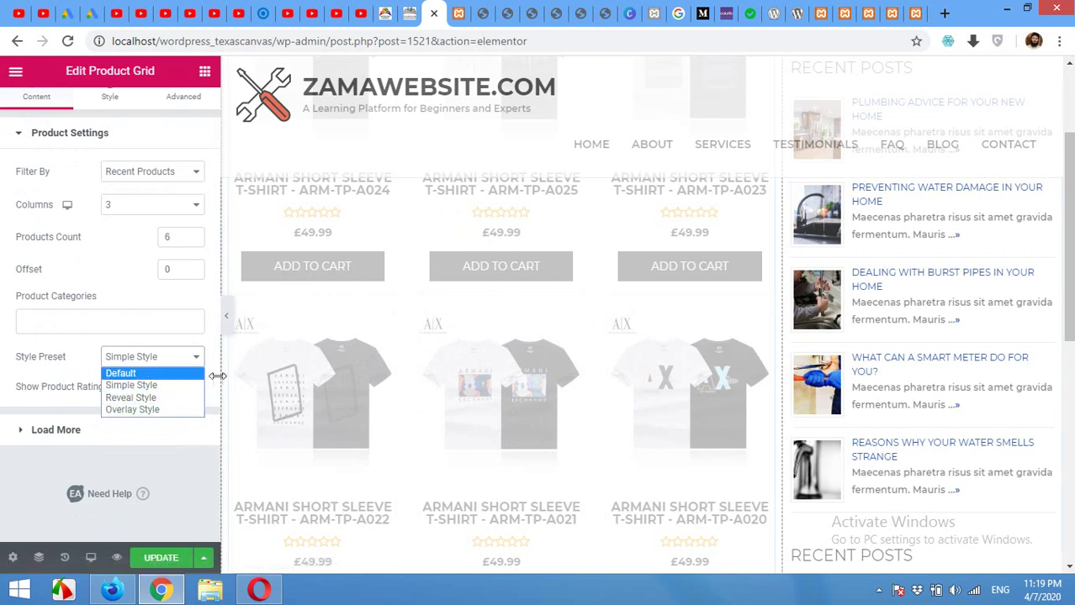
Apply the Overlay Style preset to the product grid and check the Products page preview.
{"action": "left_click", "coordinate": [141, 411]}
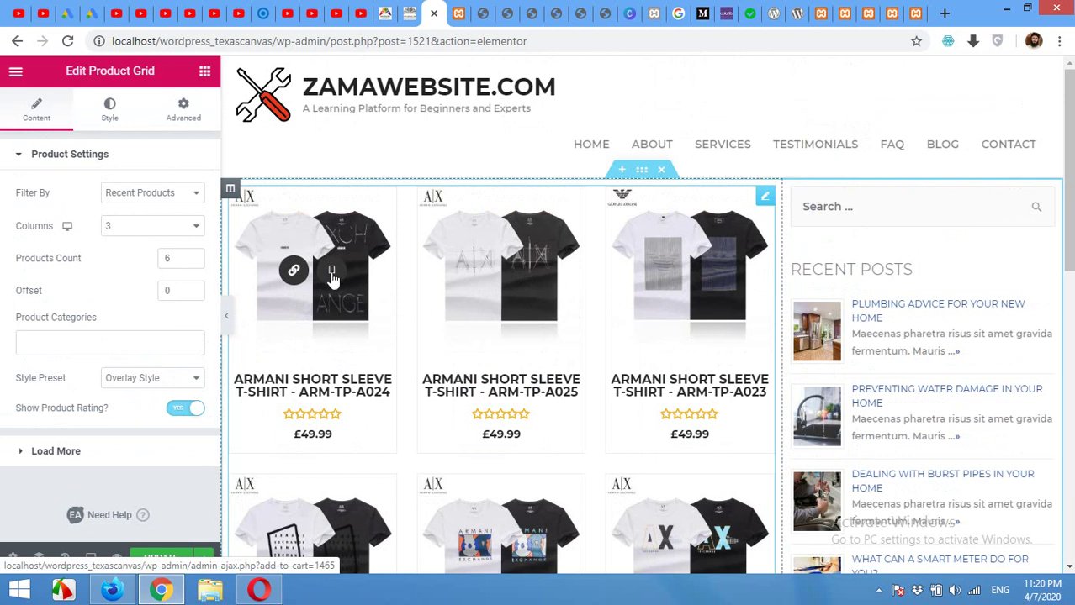
{"action": "left_click", "coordinate": [915, 14]}
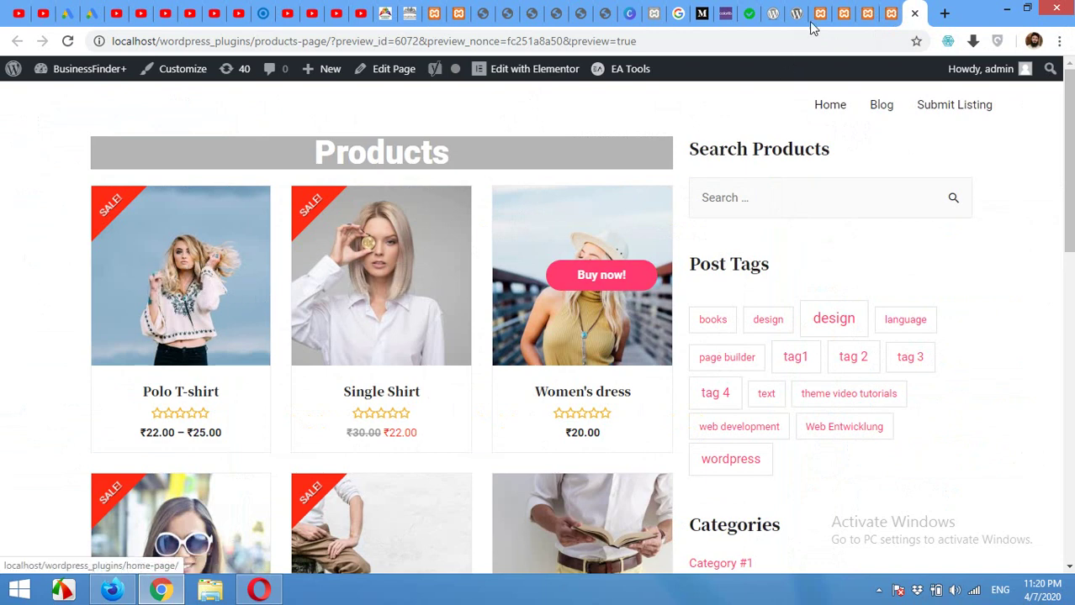
{"action": "left_click", "coordinate": [459, 14]}
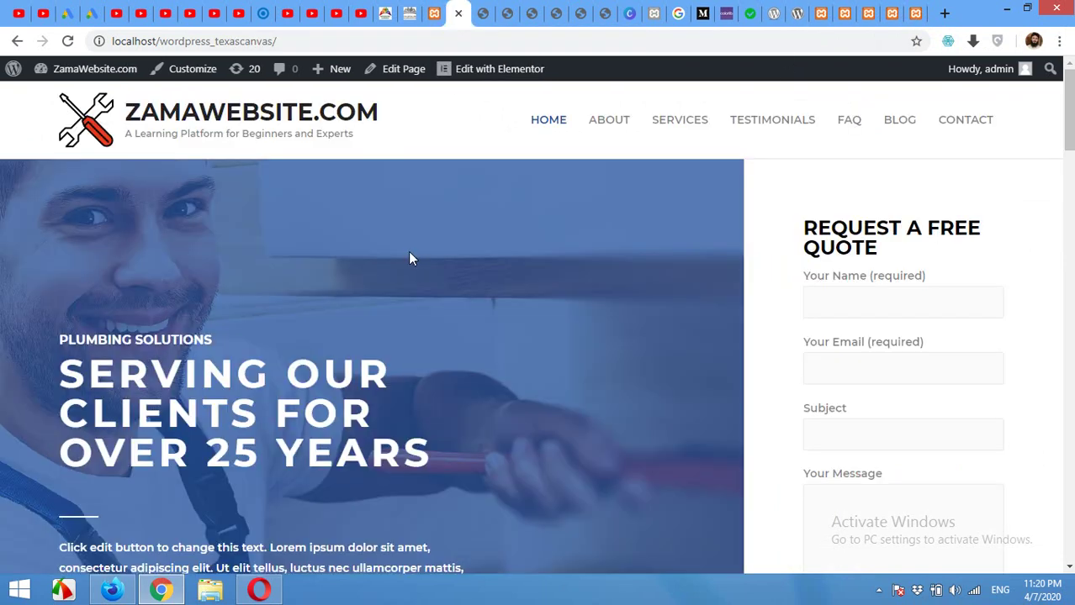
{"action": "left_click", "coordinate": [434, 14]}
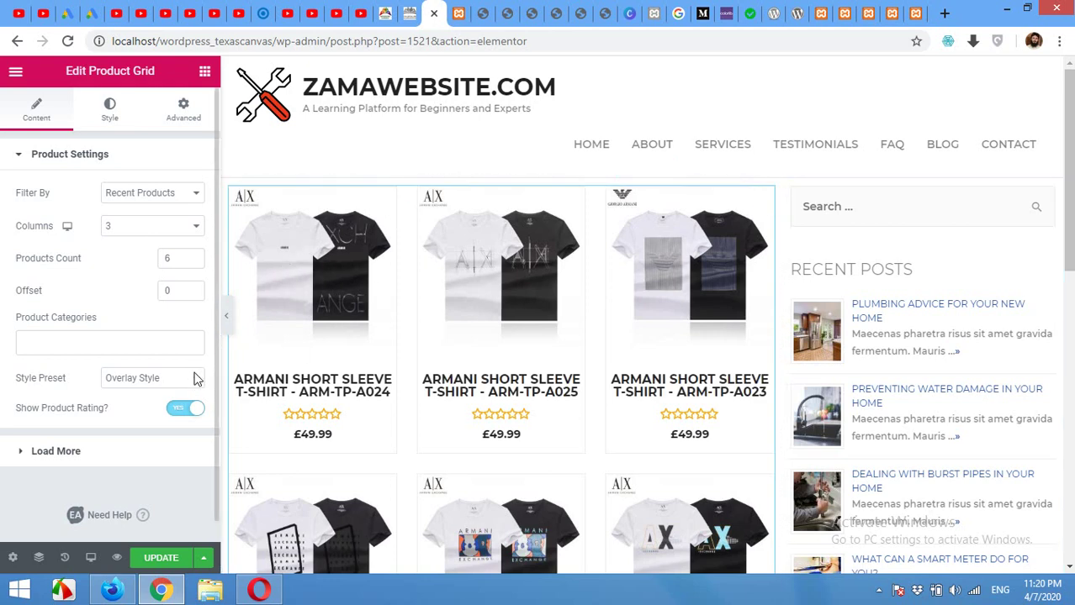
Enable Show Load More on the product grid and change its label to 'More'.
{"action": "scroll", "coordinate": [194, 379], "scroll_direction": "down", "scroll_amount": 1}
{"action": "scroll", "coordinate": [194, 380], "scroll_direction": "up", "scroll_amount": 1}
{"action": "scroll", "coordinate": [479, 366], "scroll_direction": "down", "scroll_amount": 5}
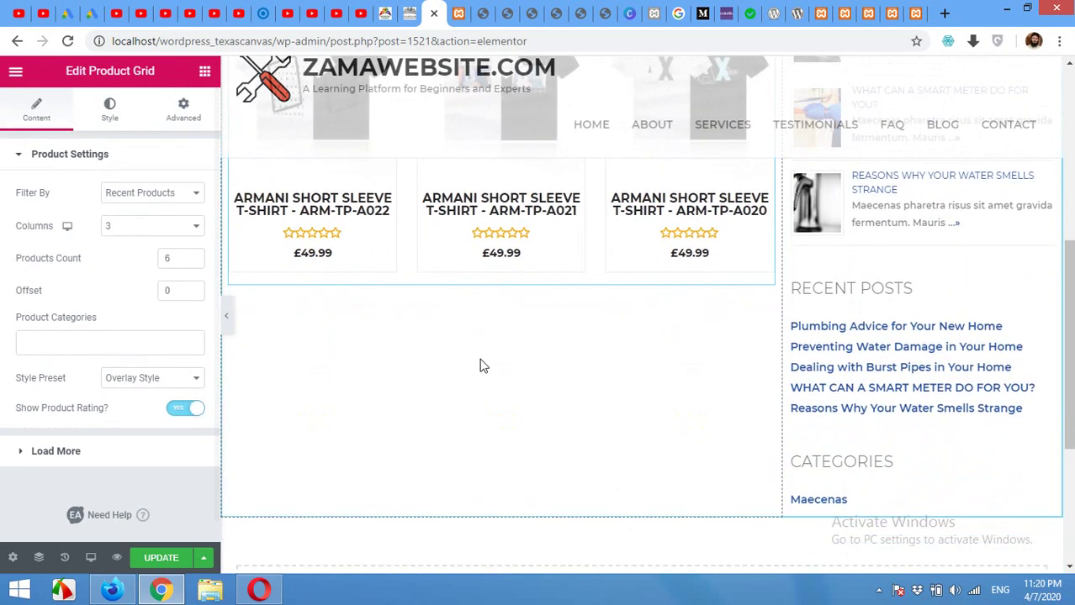
{"action": "scroll", "coordinate": [482, 338], "scroll_direction": "up", "scroll_amount": 2}
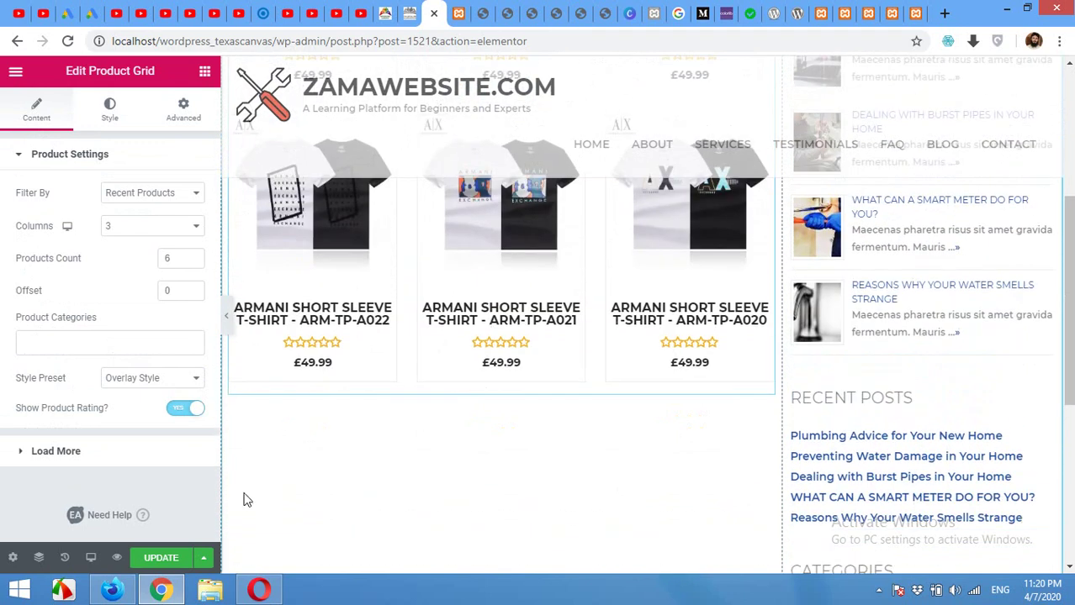
{"action": "left_click", "coordinate": [43, 452]}
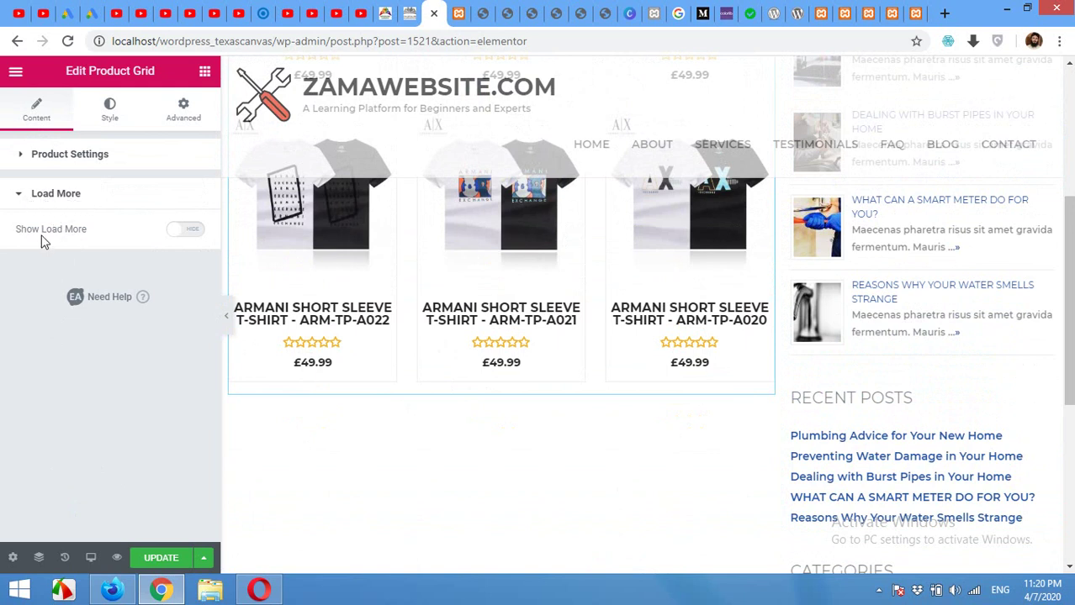
{"action": "left_click", "coordinate": [181, 234]}
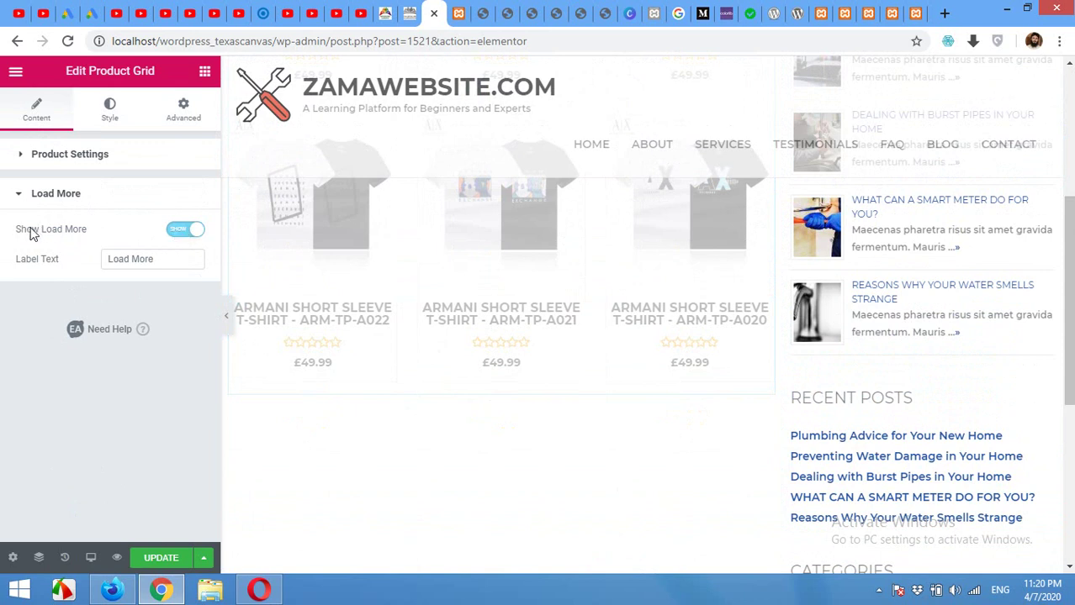
{"action": "left_click", "coordinate": [156, 262]}
{"action": "left_click_drag", "start_coordinate": [171, 262], "coordinate": [110, 262]}
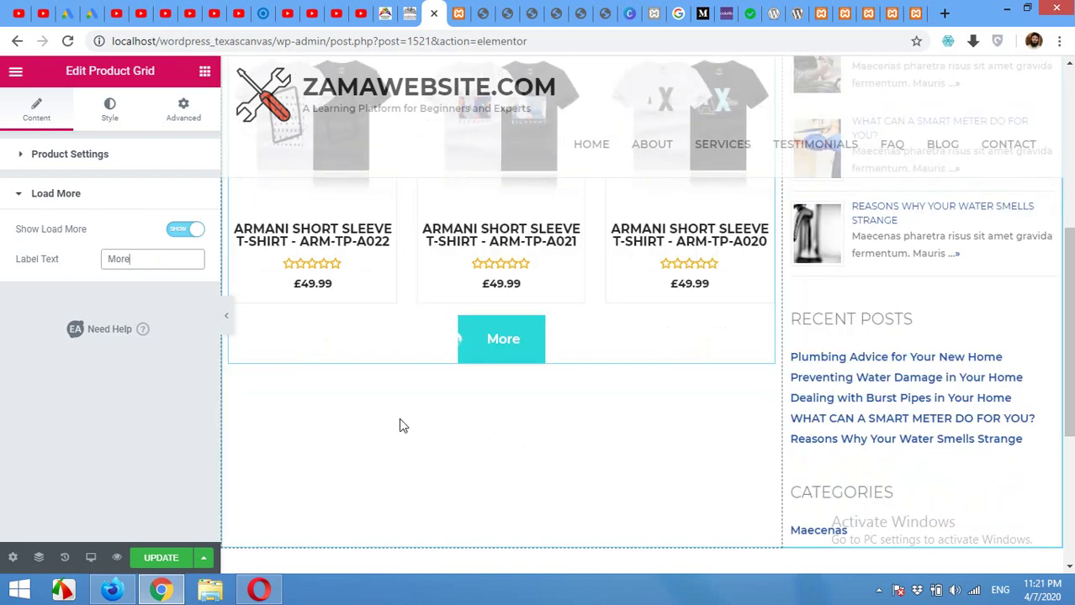
{"action": "scroll", "coordinate": [400, 426], "scroll_direction": "up", "scroll_amount": 10}
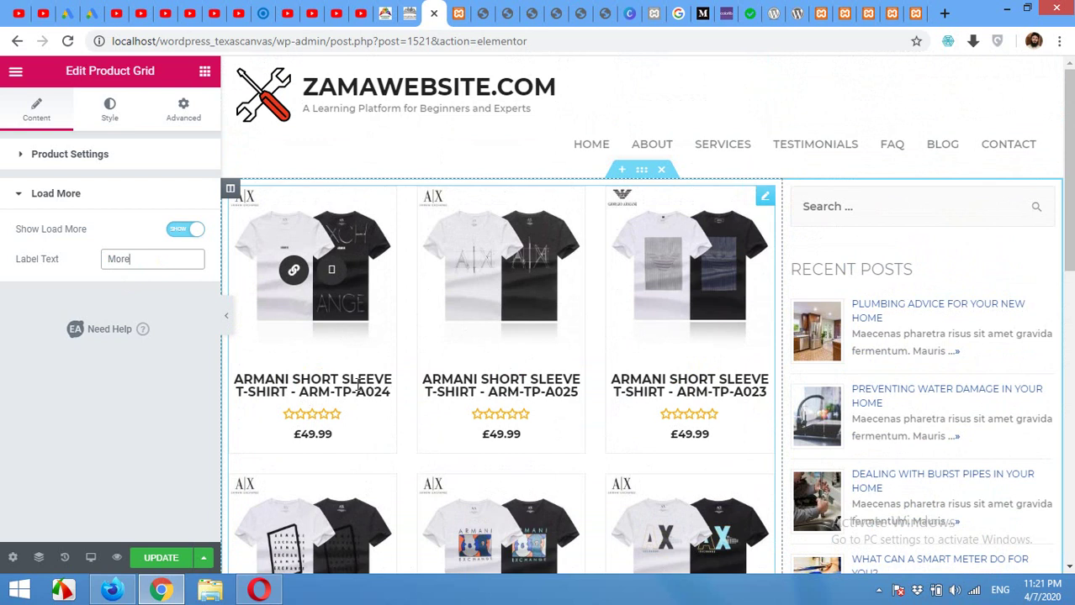
{"action": "scroll", "coordinate": [359, 386], "scroll_direction": "down", "scroll_amount": 3}
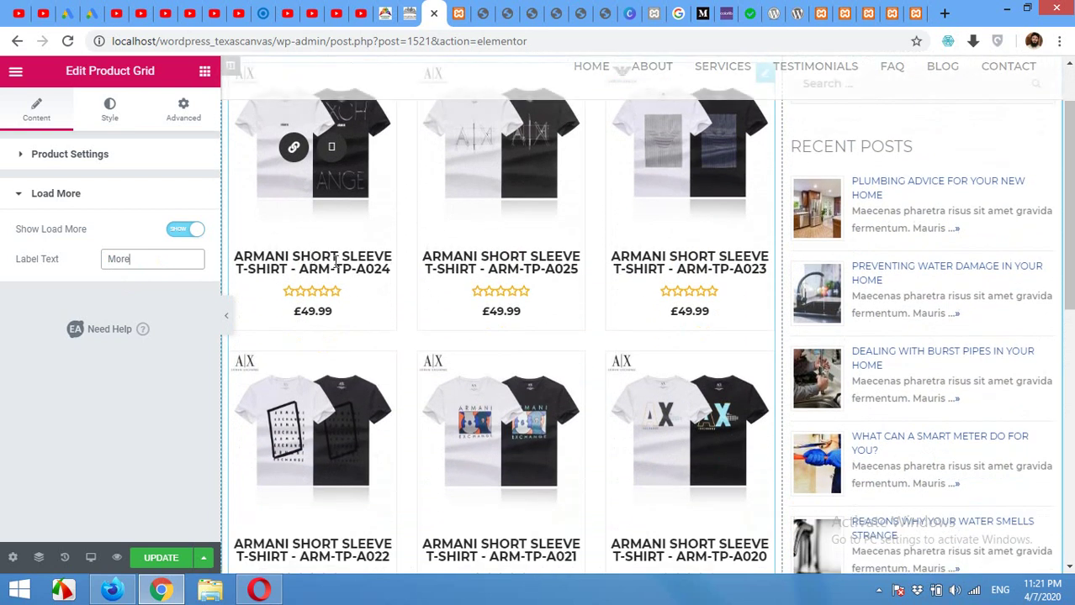
Set the Product Title typography size to 14 px under Style > Color & Typography.
{"action": "left_click", "coordinate": [109, 113]}
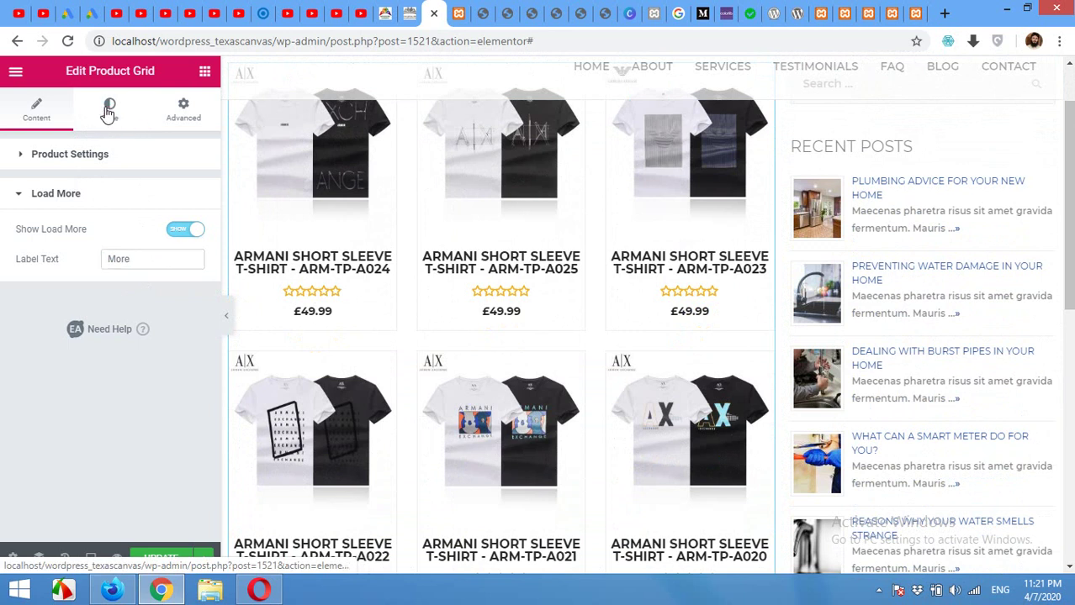
{"action": "scroll", "coordinate": [97, 353], "scroll_direction": "down", "scroll_amount": 1}
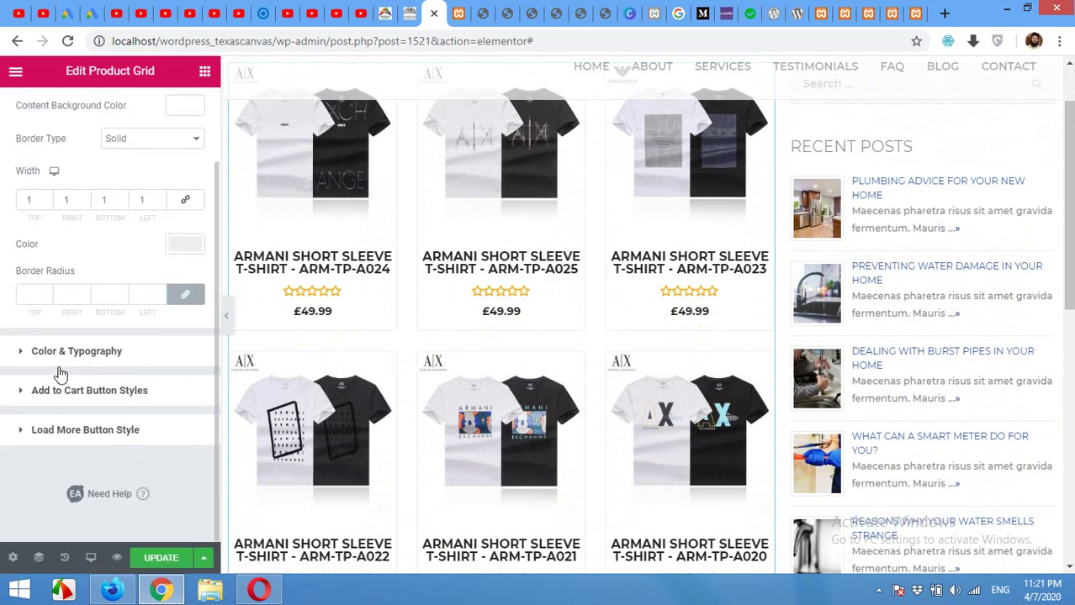
{"action": "left_click", "coordinate": [100, 353]}
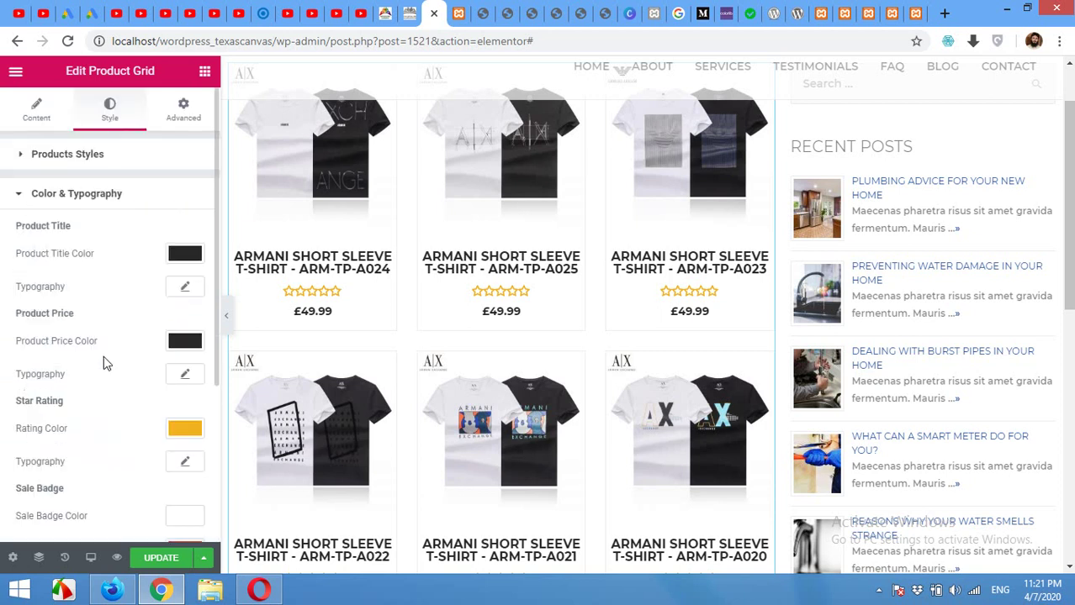
{"action": "left_click", "coordinate": [184, 289]}
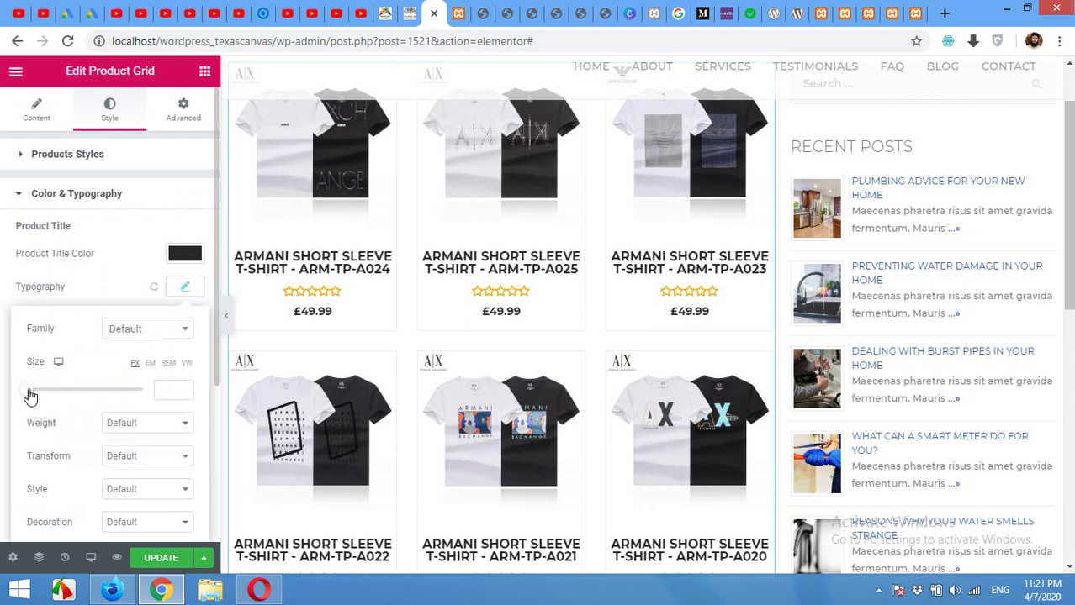
{"action": "left_click_drag", "start_coordinate": [29, 393], "coordinate": [42, 395]}
{"action": "left_click", "coordinate": [185, 393]}
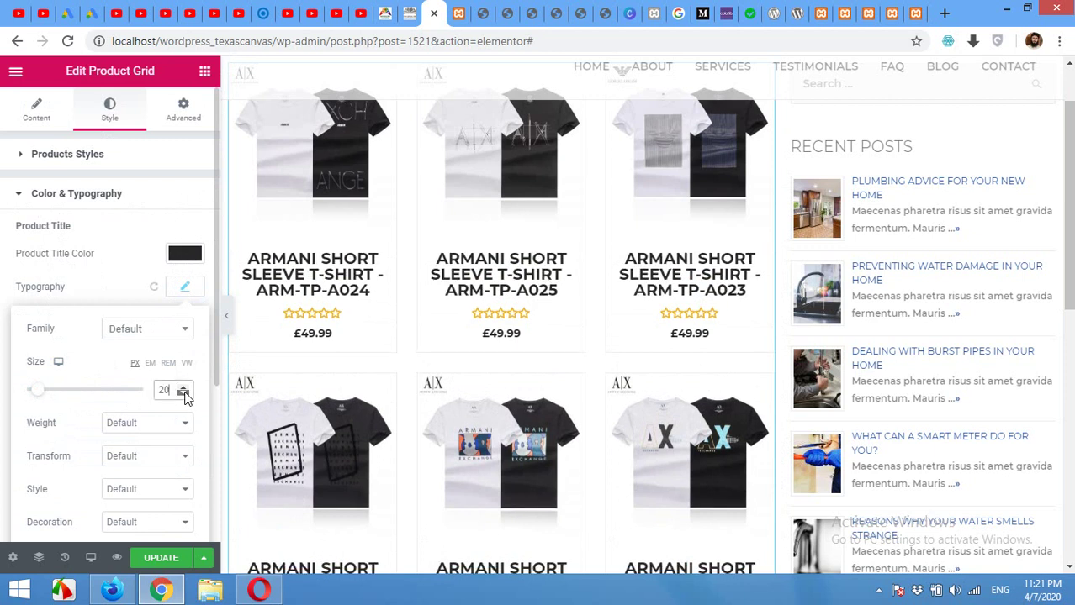
{"action": "left_click", "coordinate": [185, 393]}
{"action": "left_click", "coordinate": [185, 395]}
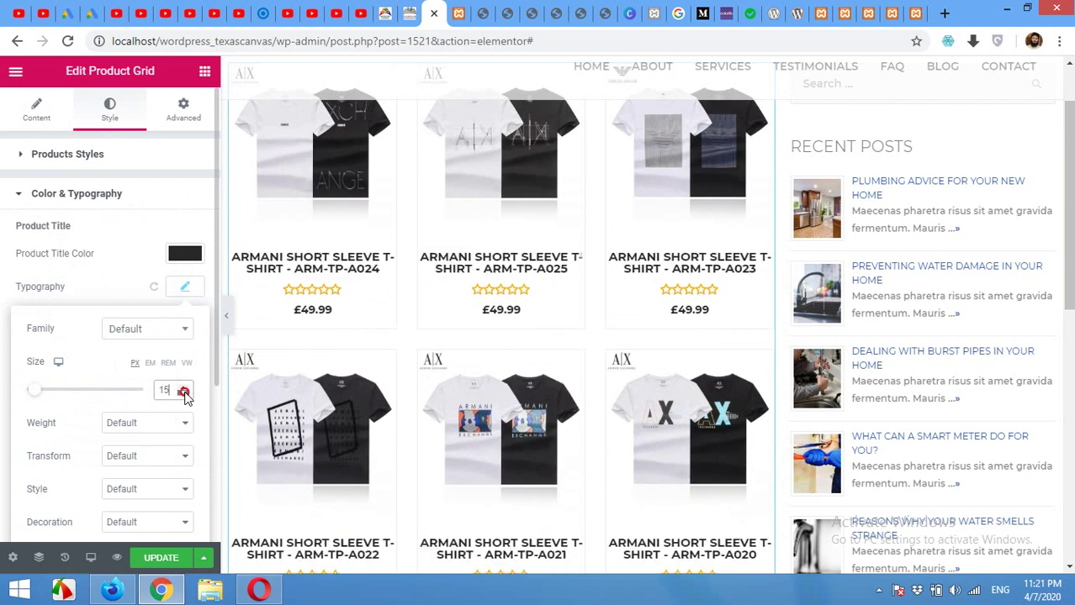
{"action": "left_click", "coordinate": [185, 396]}
{"action": "left_click", "coordinate": [182, 389]}
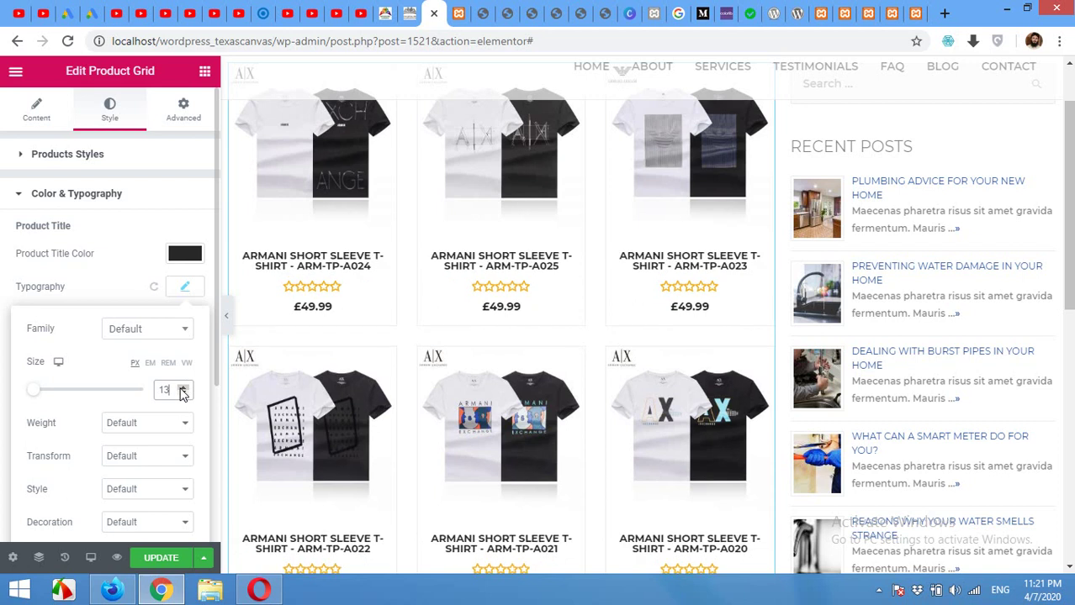
{"action": "left_click", "coordinate": [183, 389]}
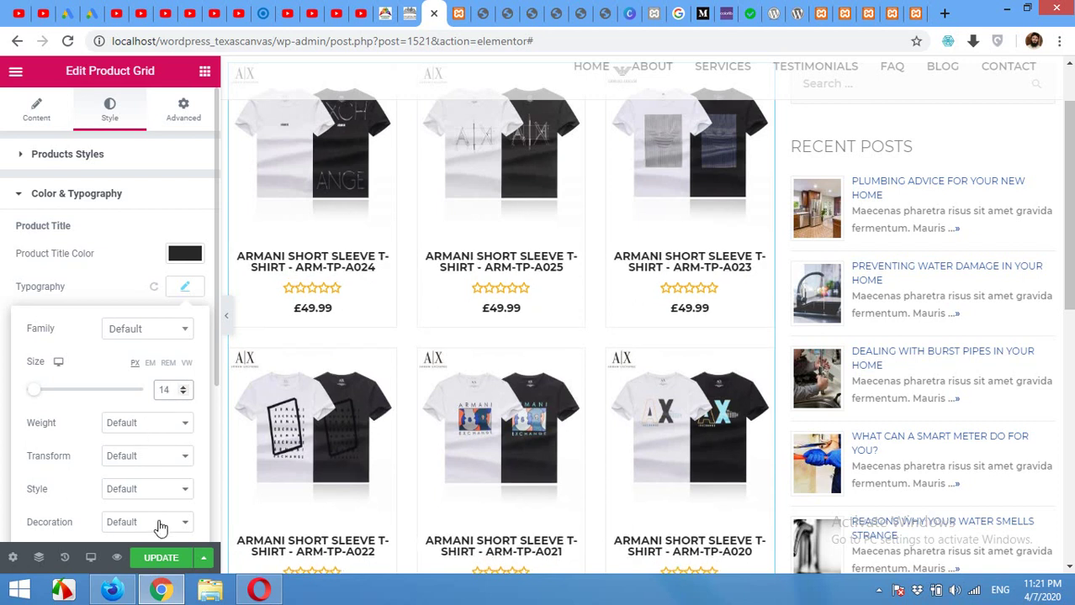
{"action": "left_click", "coordinate": [124, 286]}
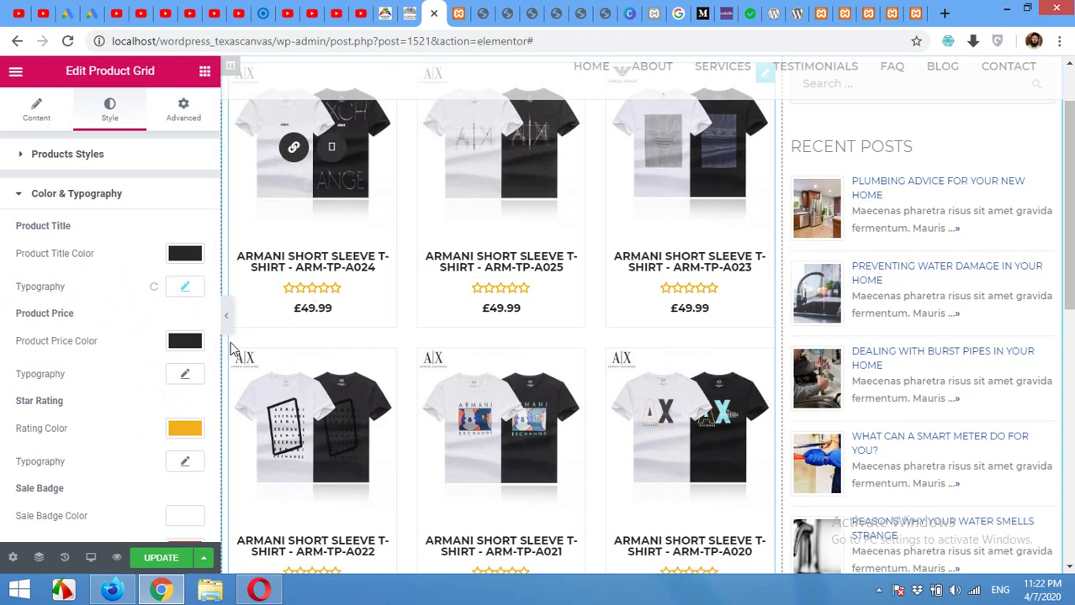
Expand the Add to Cart Button and Load More Button style sections in the Style panel.
{"action": "scroll", "coordinate": [181, 353], "scroll_direction": "down", "scroll_amount": 1}
{"action": "scroll", "coordinate": [176, 360], "scroll_direction": "down", "scroll_amount": 2}
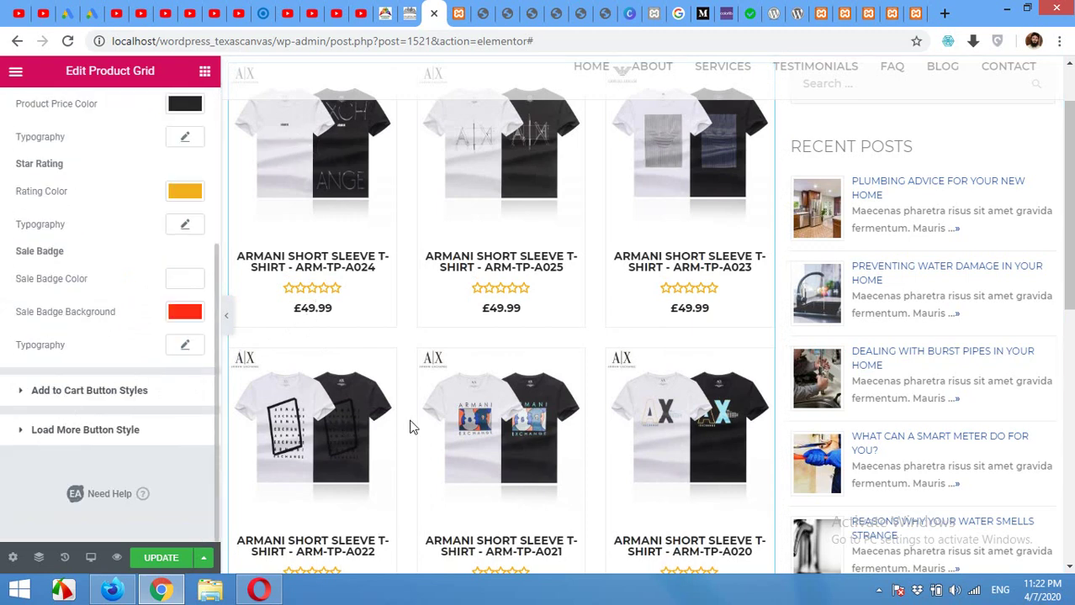
{"action": "scroll", "coordinate": [408, 429], "scroll_direction": "down", "scroll_amount": 3}
{"action": "scroll", "coordinate": [405, 433], "scroll_direction": "up", "scroll_amount": 3}
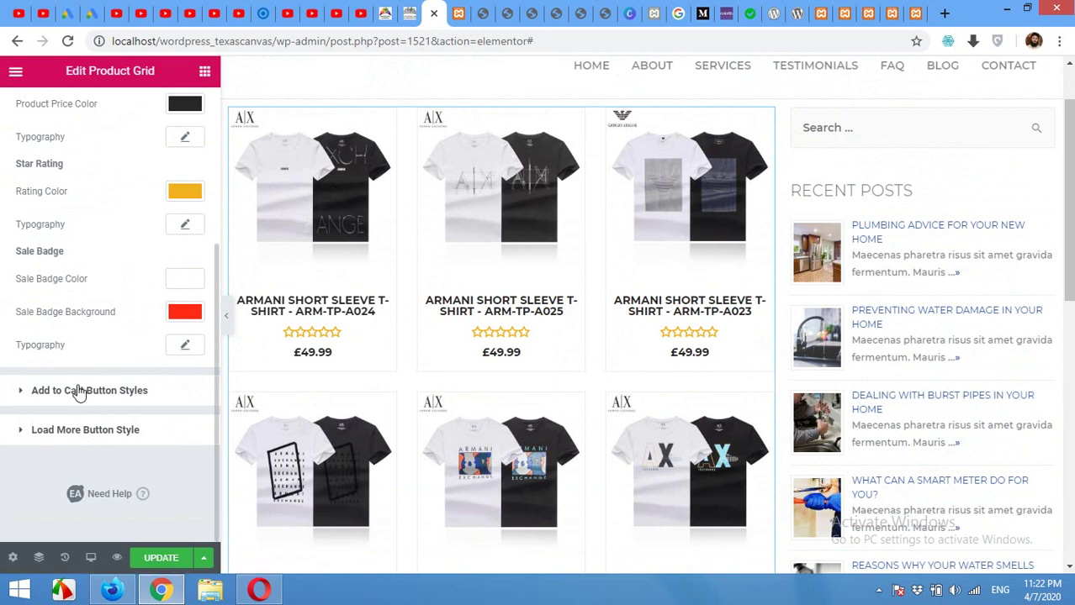
{"action": "left_click", "coordinate": [108, 395]}
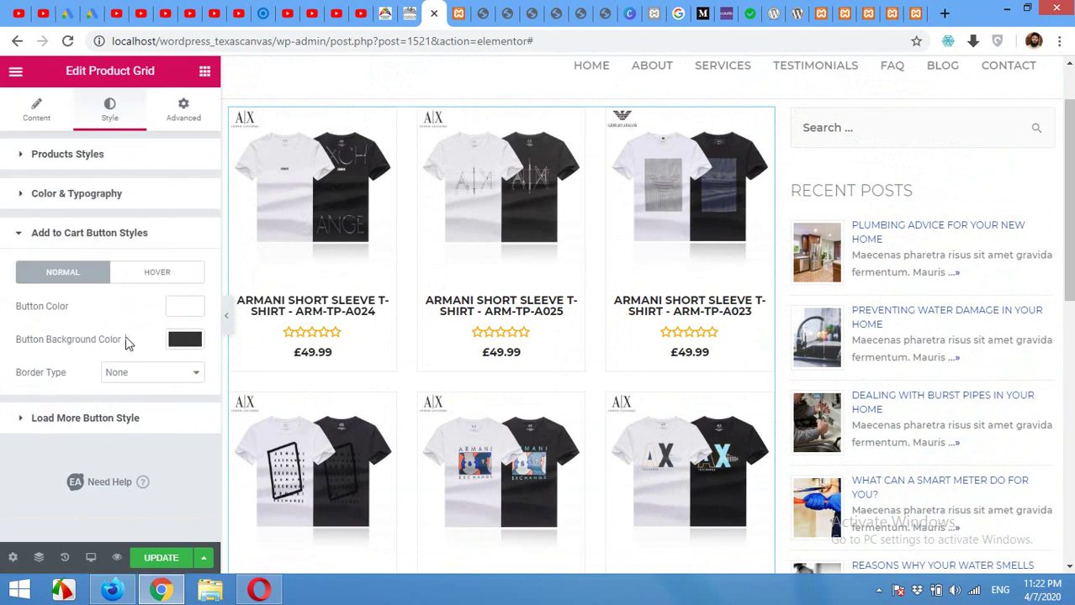
{"action": "left_click", "coordinate": [84, 416]}
Set the More button's normal background colour to green #29D82B.
{"action": "scroll", "coordinate": [117, 355], "scroll_direction": "down", "scroll_amount": 2}
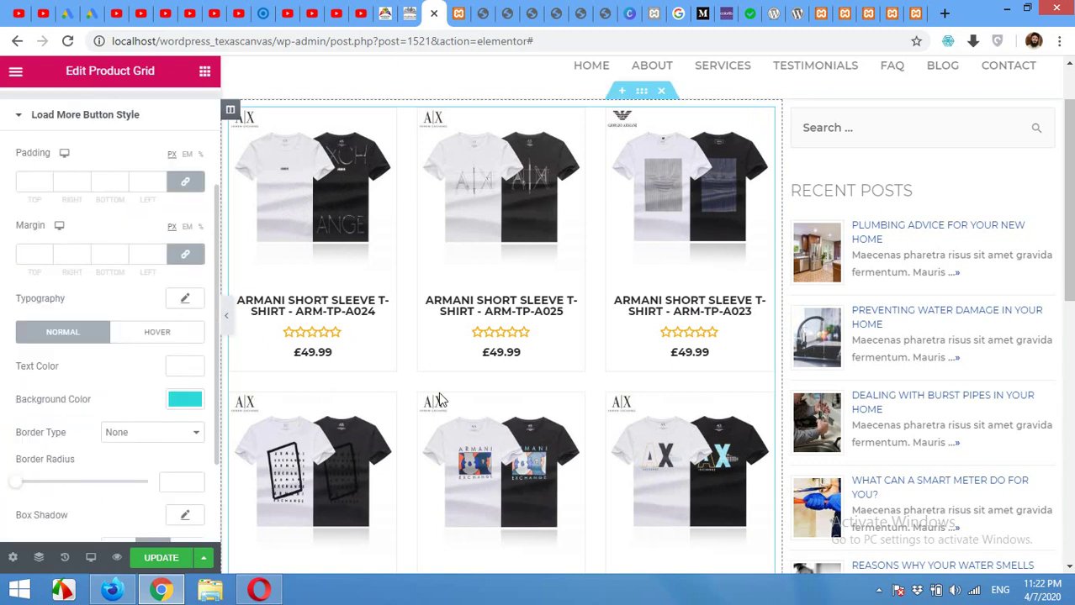
{"action": "scroll", "coordinate": [438, 392], "scroll_direction": "down", "scroll_amount": 4}
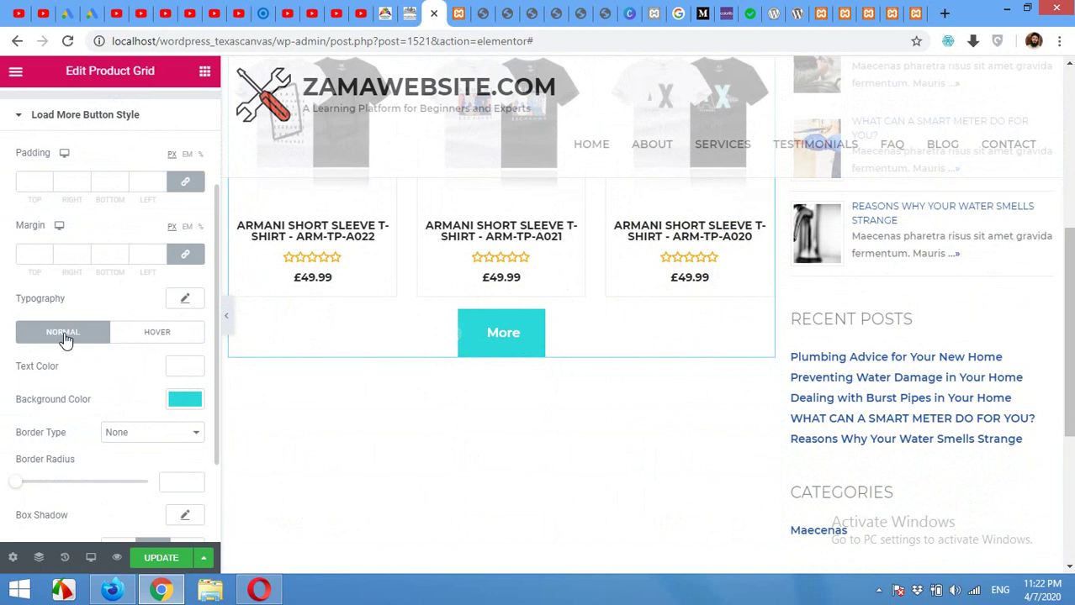
{"action": "left_click", "coordinate": [182, 402]}
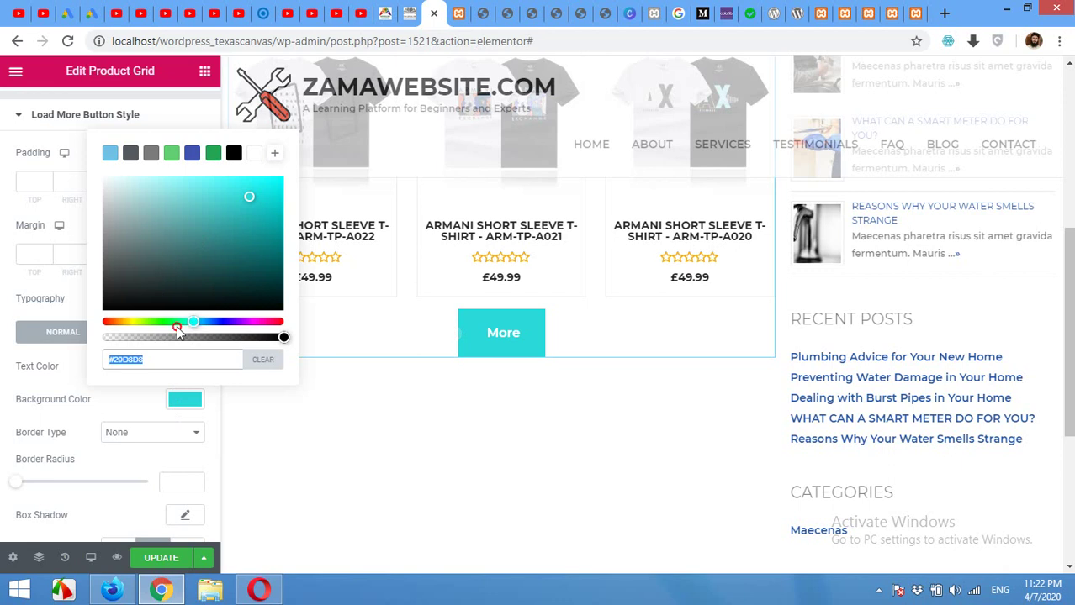
{"action": "left_click_drag", "start_coordinate": [177, 326], "coordinate": [164, 324]}
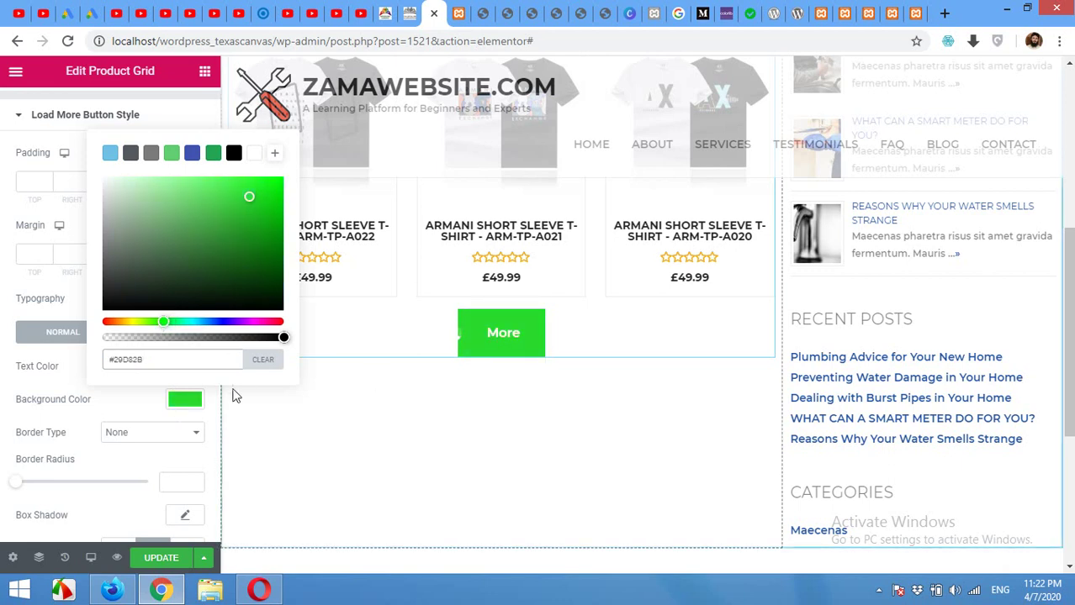
{"action": "left_click", "coordinate": [108, 401]}
Set the More button's hover background colour to darker green #27BD4F.
{"action": "left_click", "coordinate": [165, 340]}
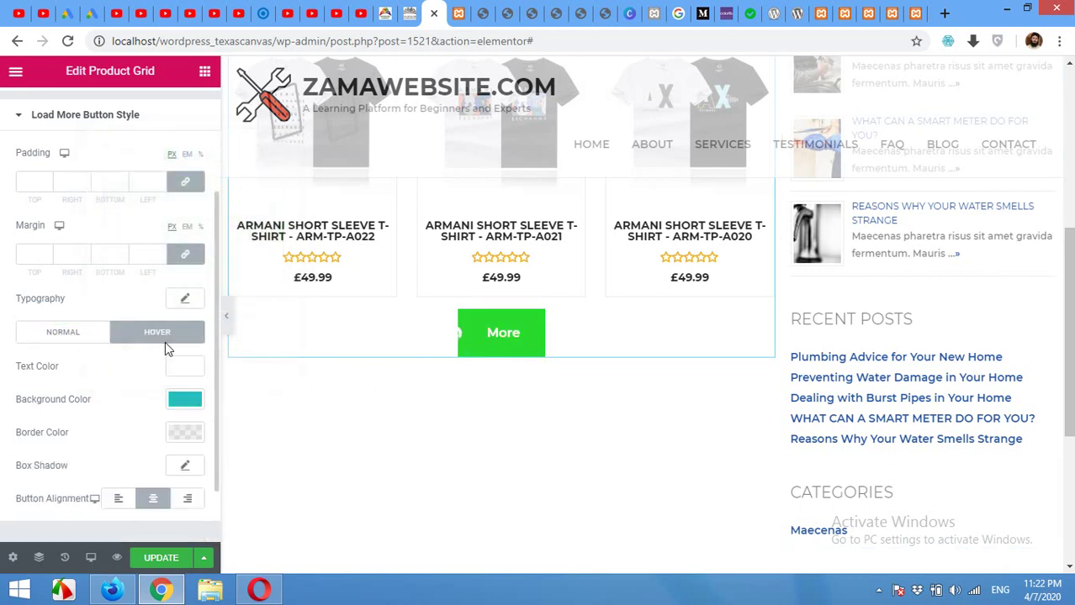
{"action": "left_click", "coordinate": [189, 401]}
{"action": "left_click_drag", "start_coordinate": [192, 324], "coordinate": [170, 326]}
{"action": "left_click", "coordinate": [150, 429]}
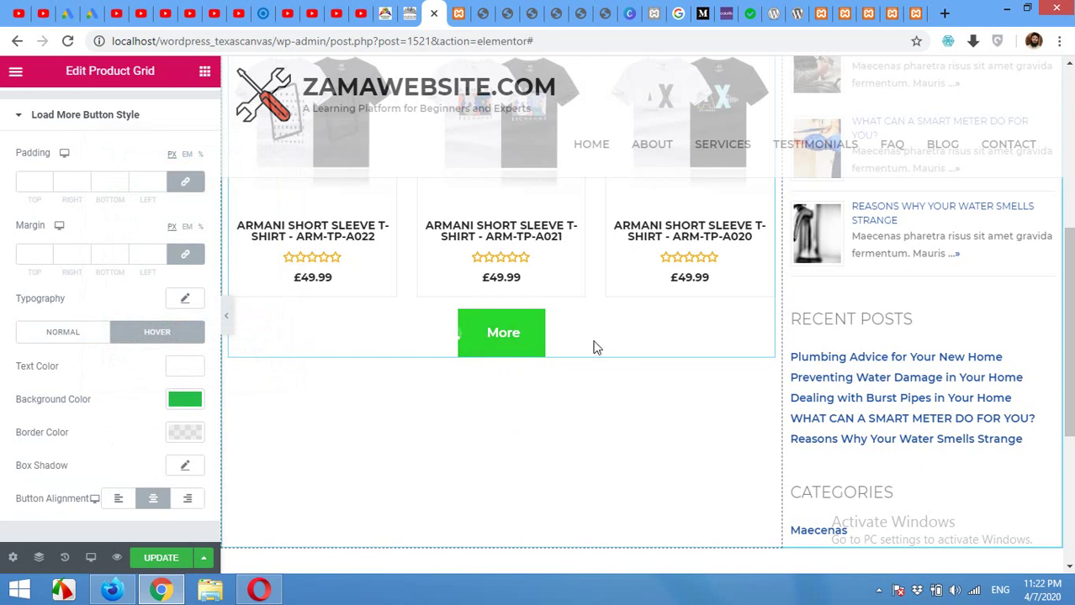
{"action": "scroll", "coordinate": [120, 447], "scroll_direction": "down", "scroll_amount": 1}
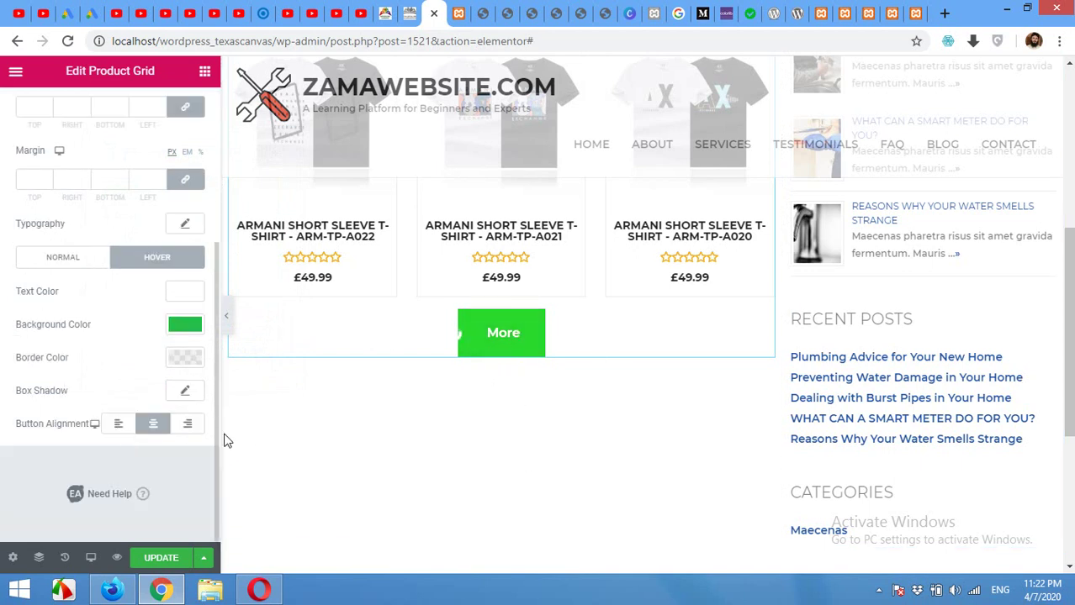
{"action": "scroll", "coordinate": [453, 476], "scroll_direction": "up", "scroll_amount": 2}
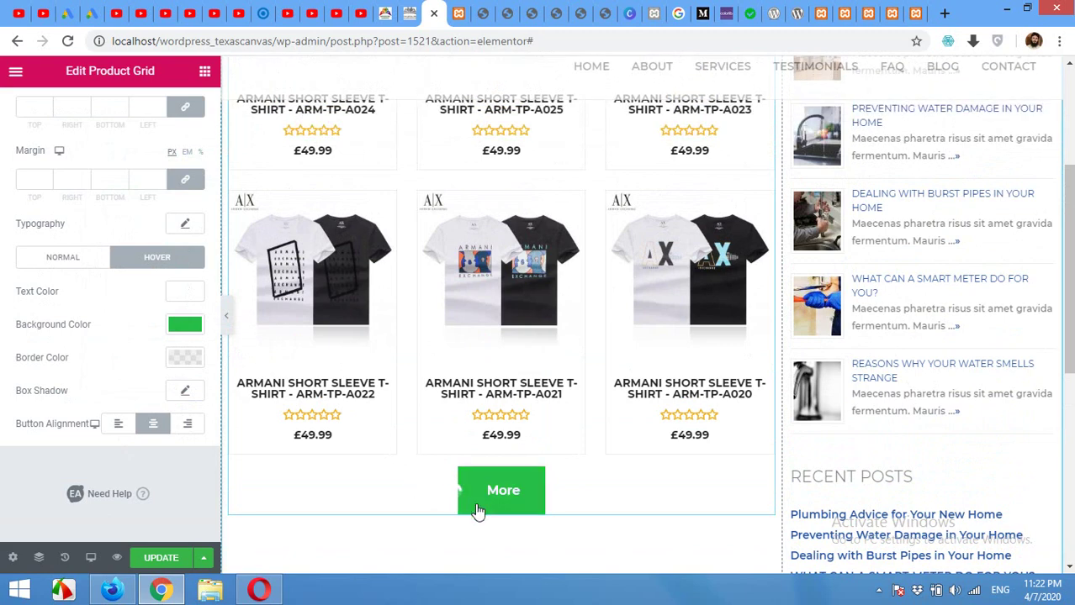
{"action": "scroll", "coordinate": [467, 420], "scroll_direction": "up", "scroll_amount": 3}
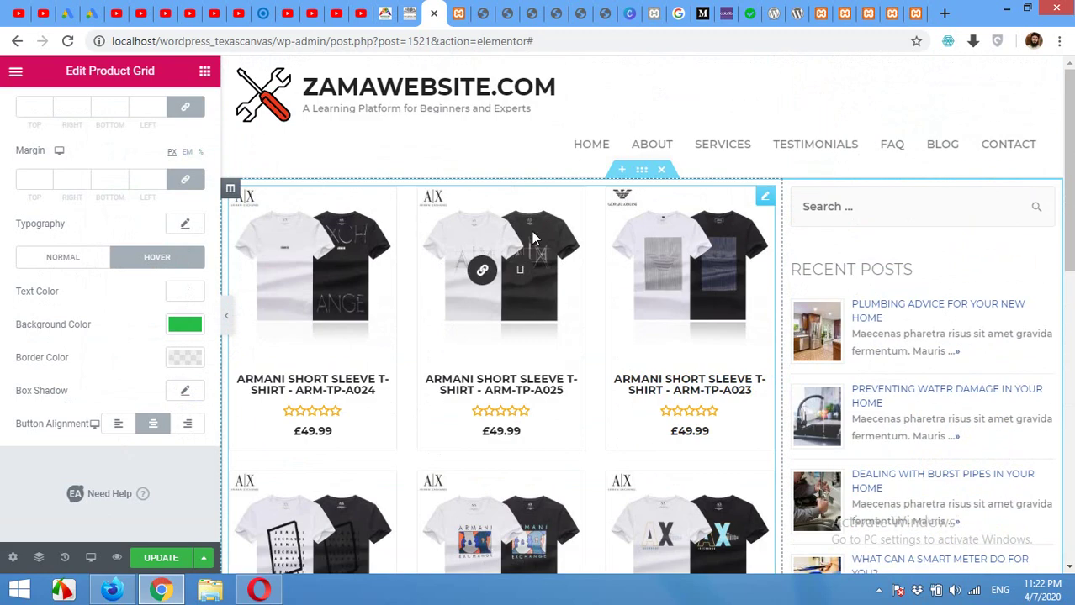